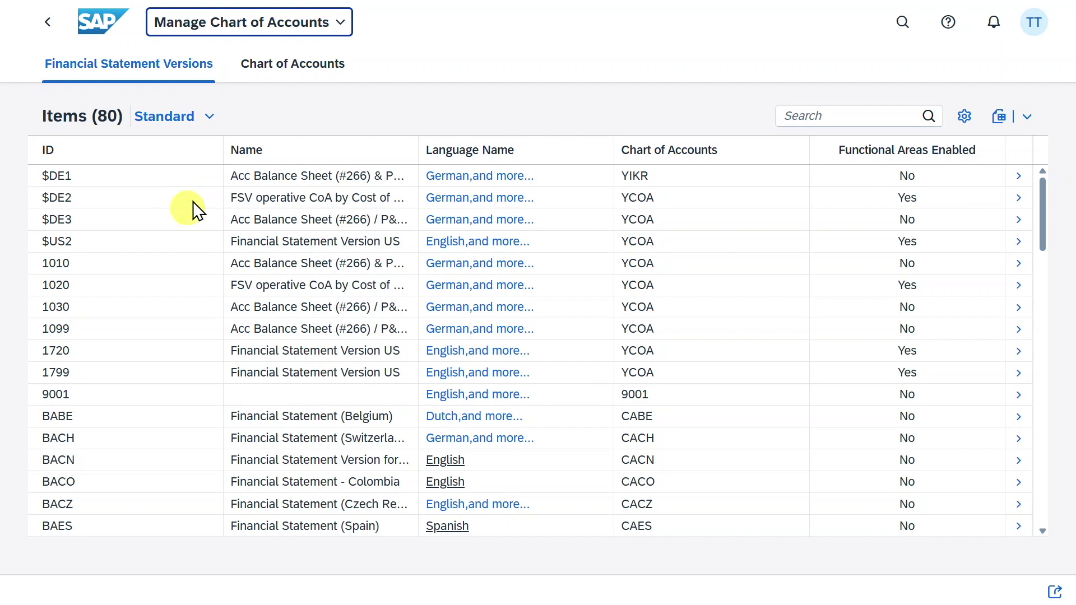
left_click_drag(43, 176, 73, 176)
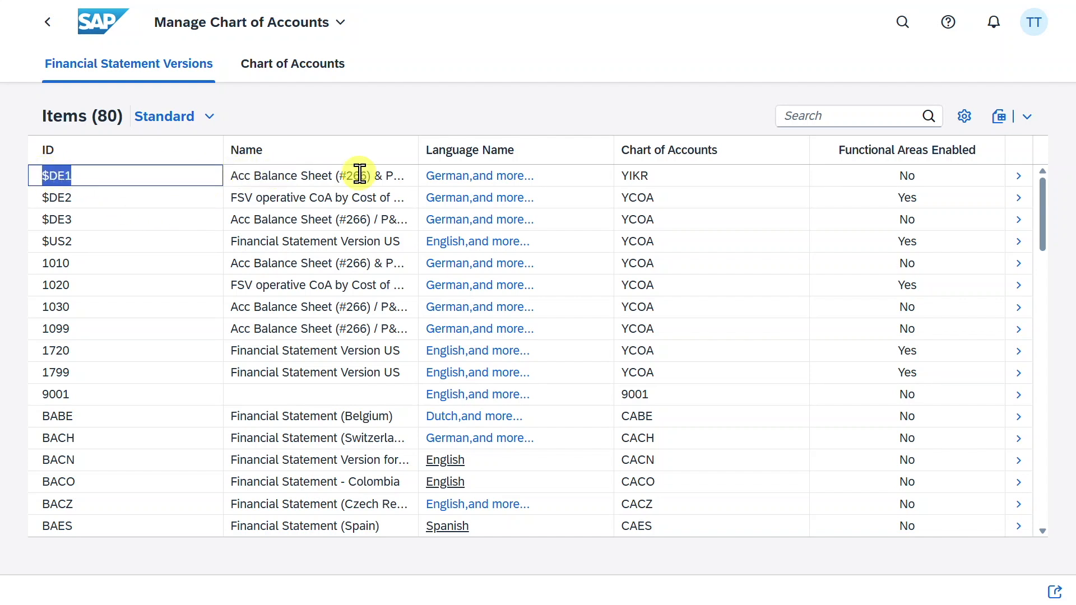
left_click(498, 177)
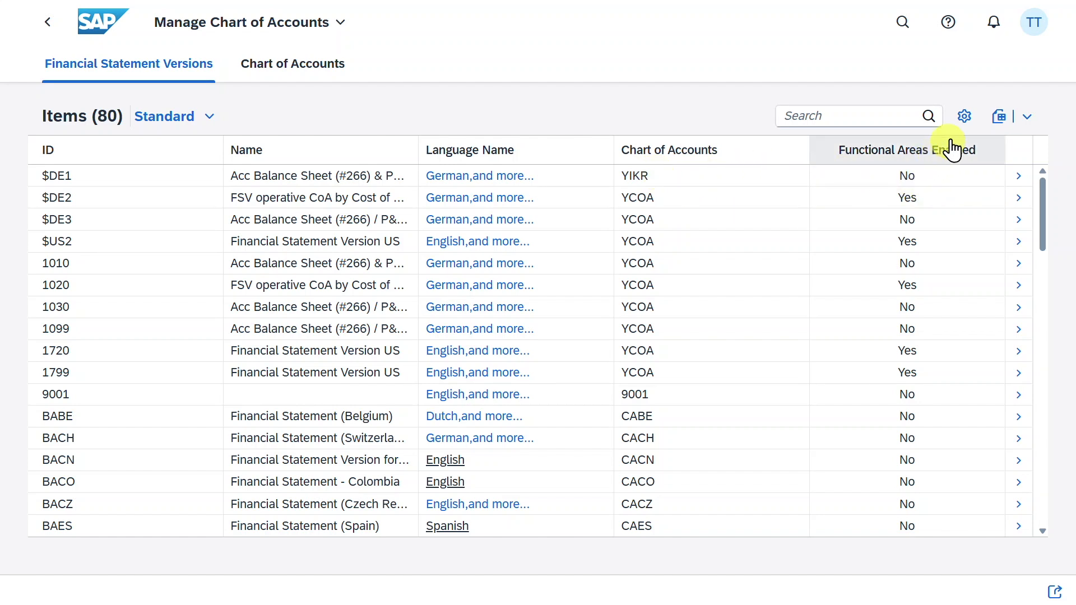
Add the Chart of Accounts Name and Group Chart of Accounts Enabled columns to the financial statement versions list
left_click(962, 118)
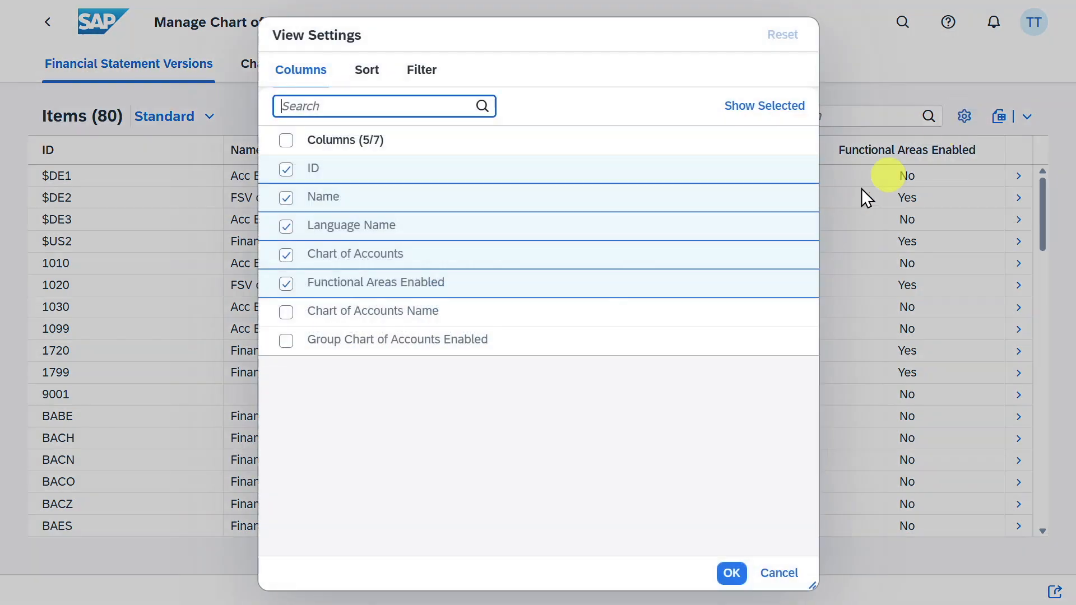
left_click(289, 314)
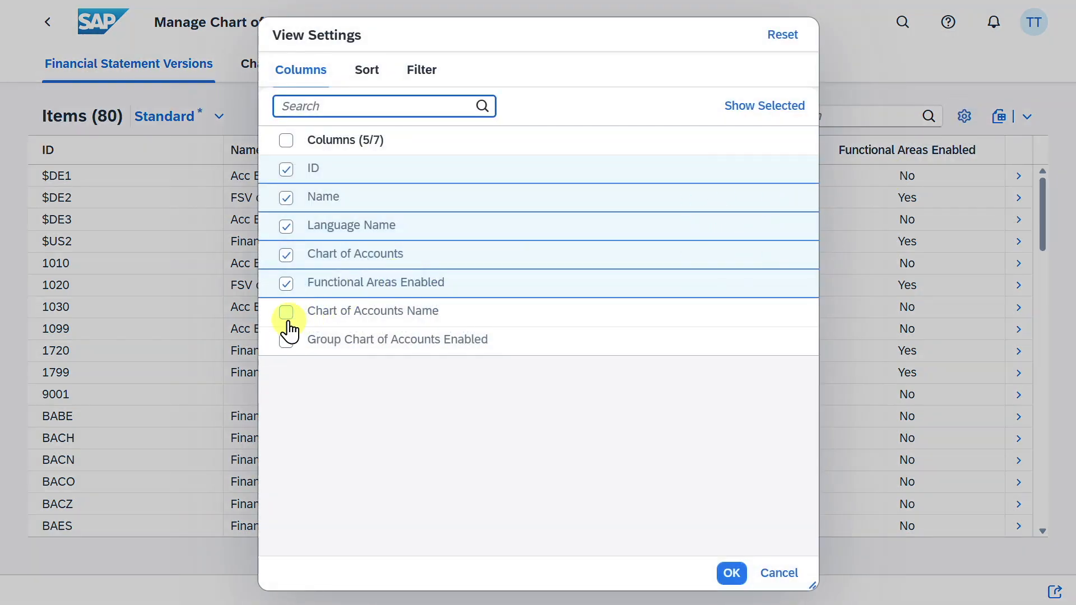
left_click(286, 341)
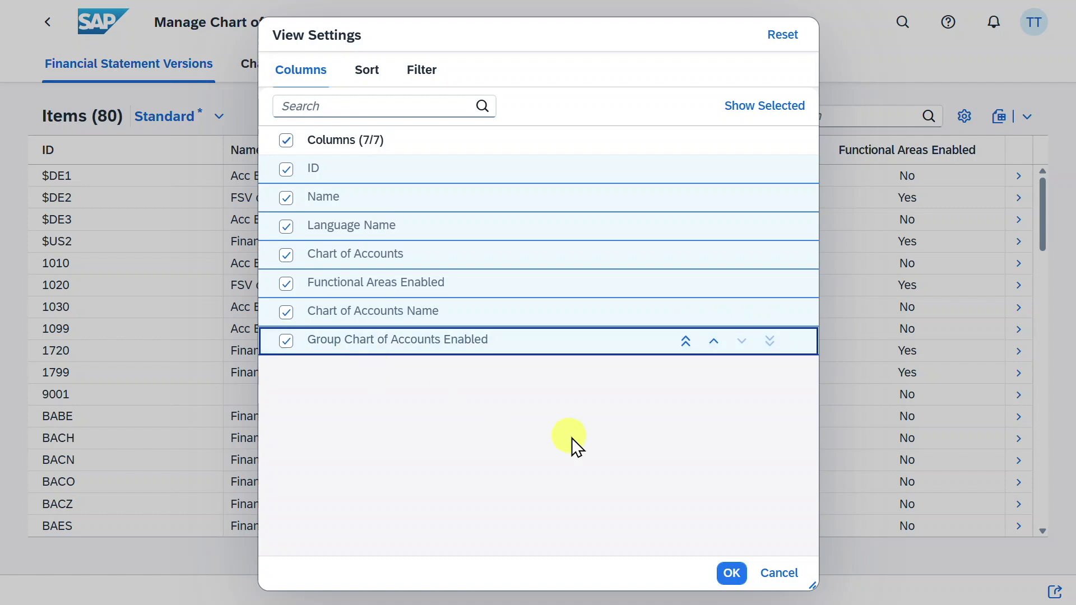
left_click(732, 573)
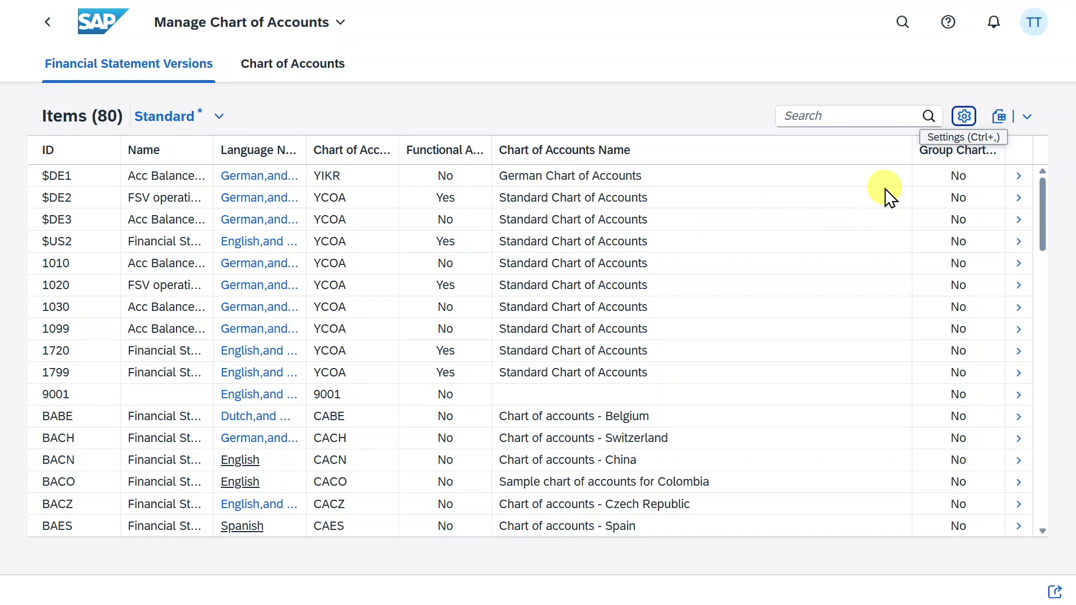
Look at the saved views available for the financial statement versions list
left_click(219, 116)
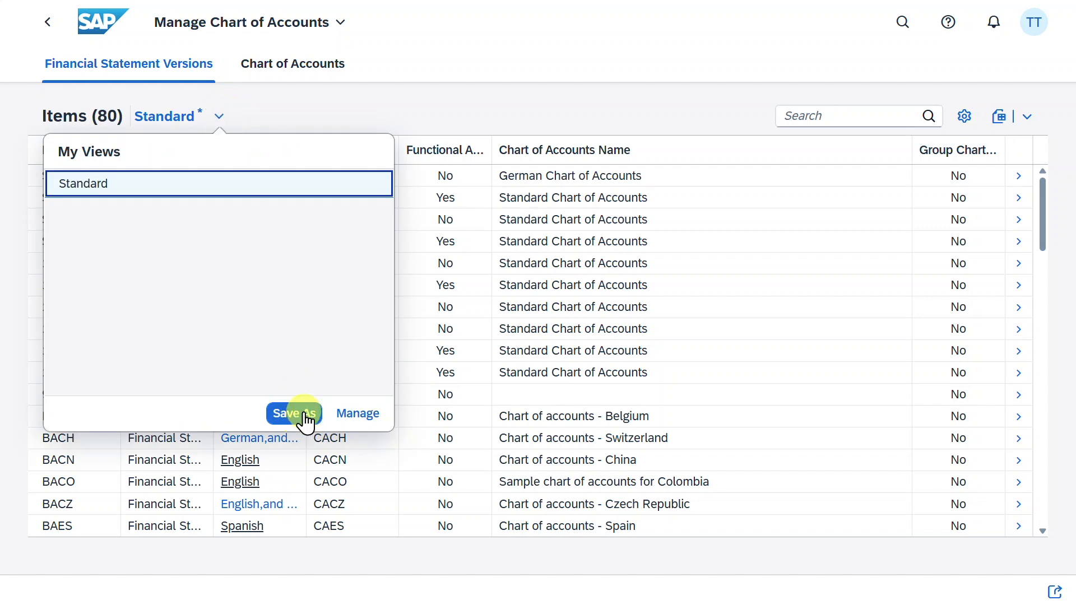
left_click(558, 99)
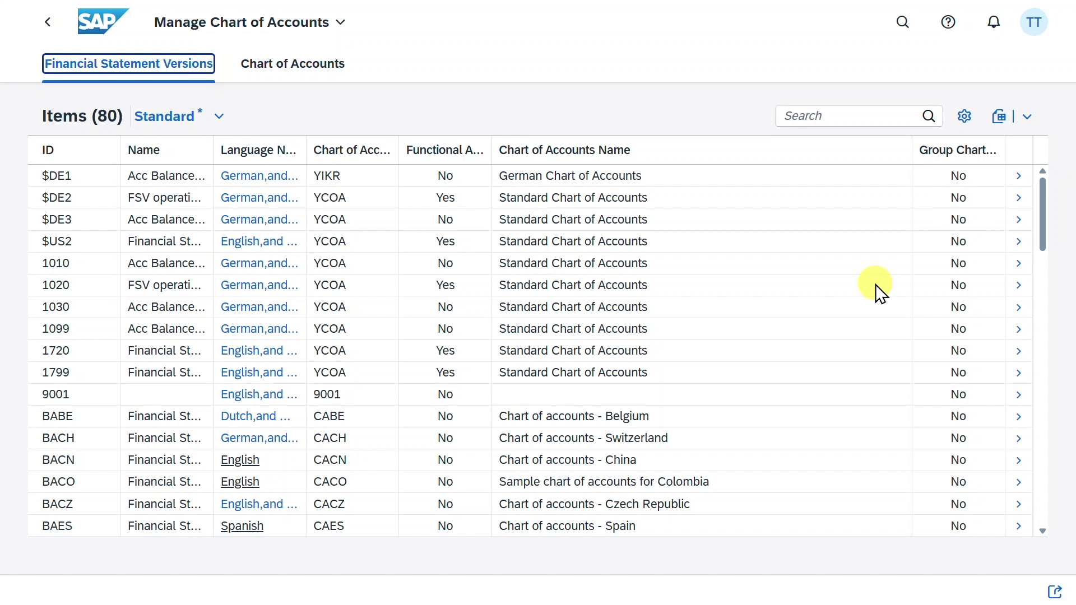
Open the BATH financial statement version and expand the first branch under Assets down to its first G/L account
scroll(875, 284, "down", 5)
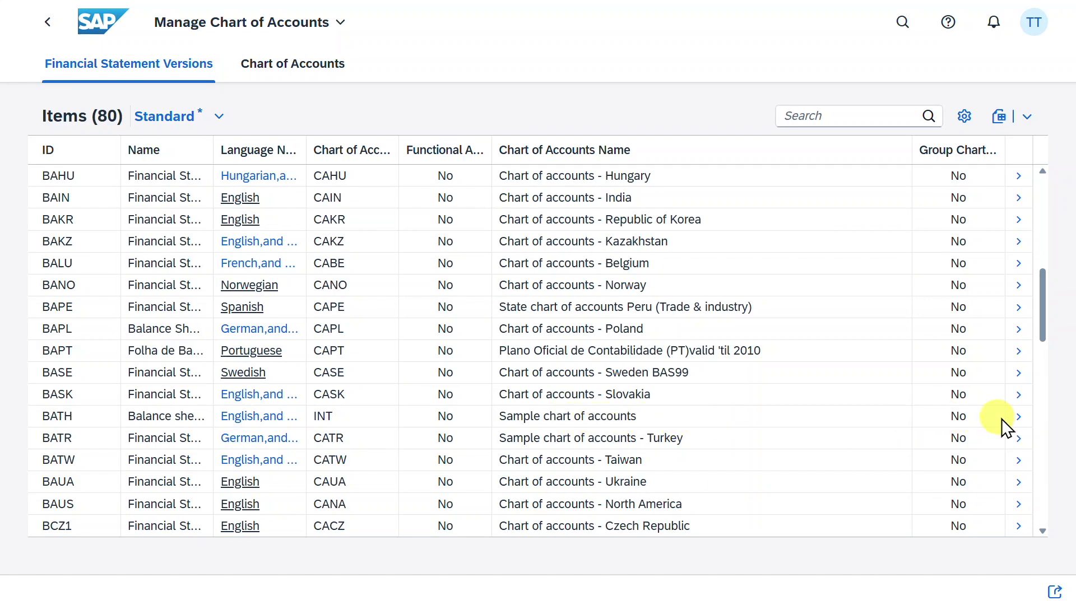
left_click(1018, 419)
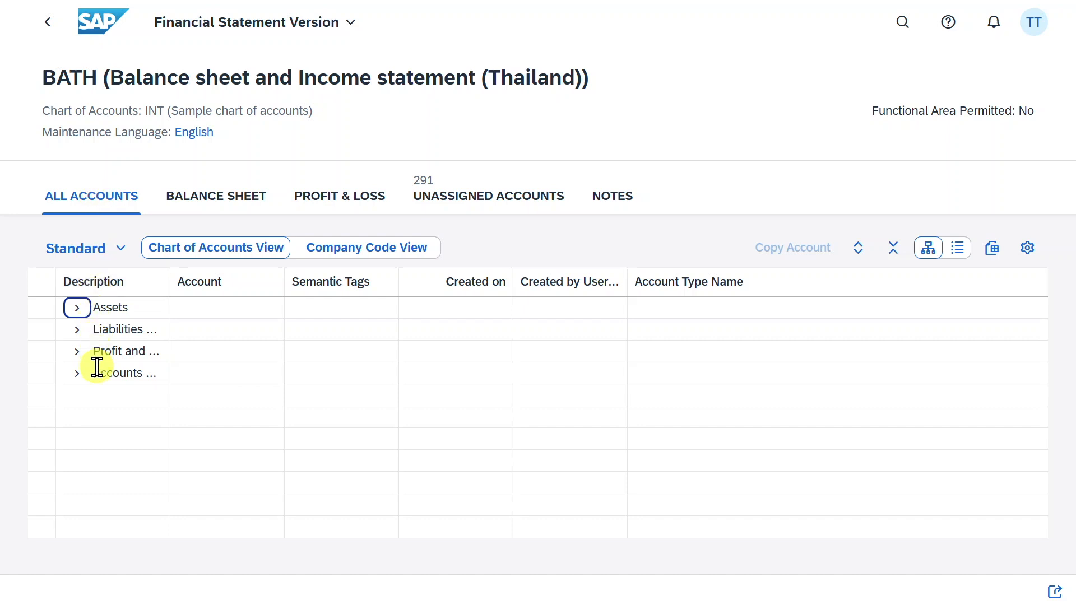
left_click(78, 307)
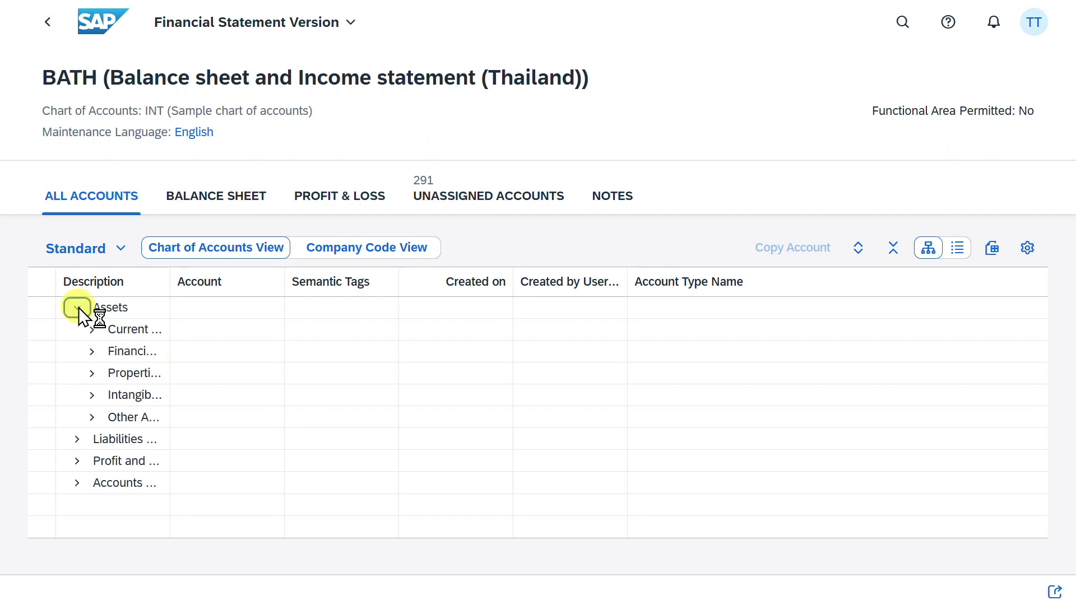
left_click(92, 330)
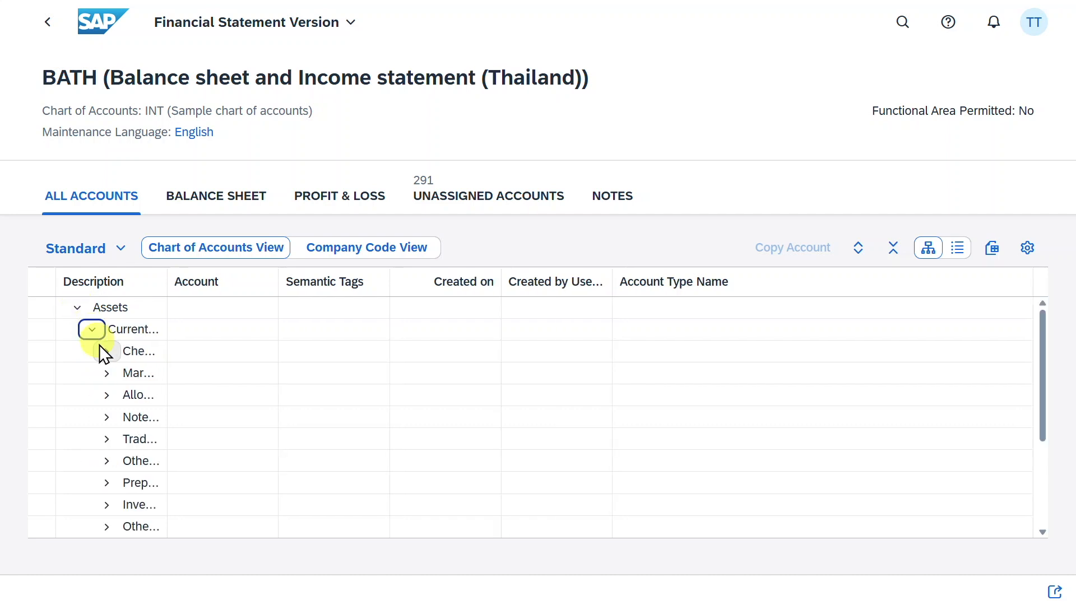
left_click(106, 352)
left_click(121, 373)
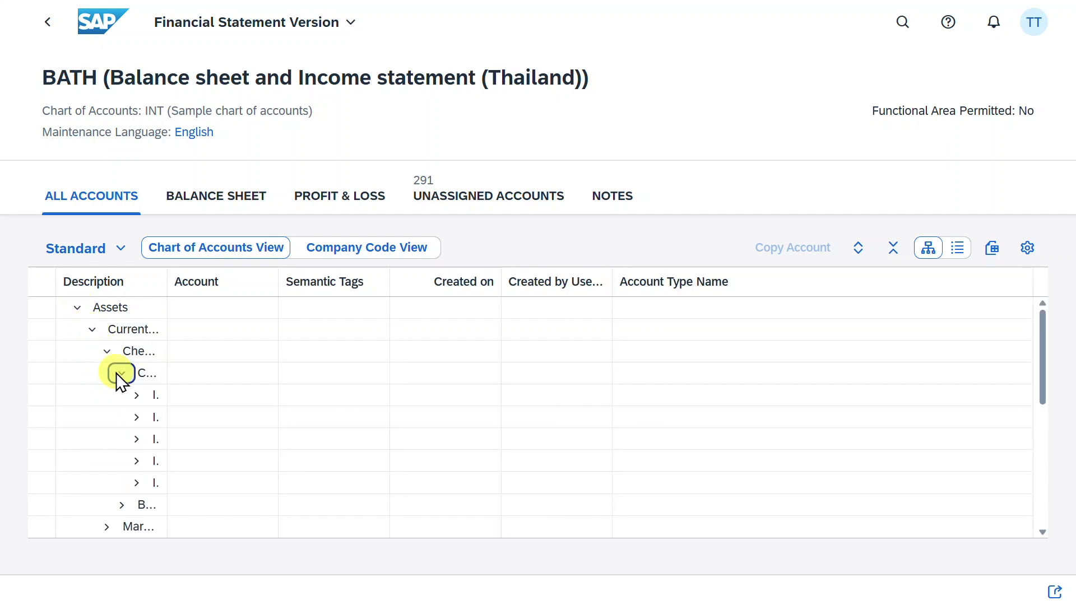
left_click(136, 395)
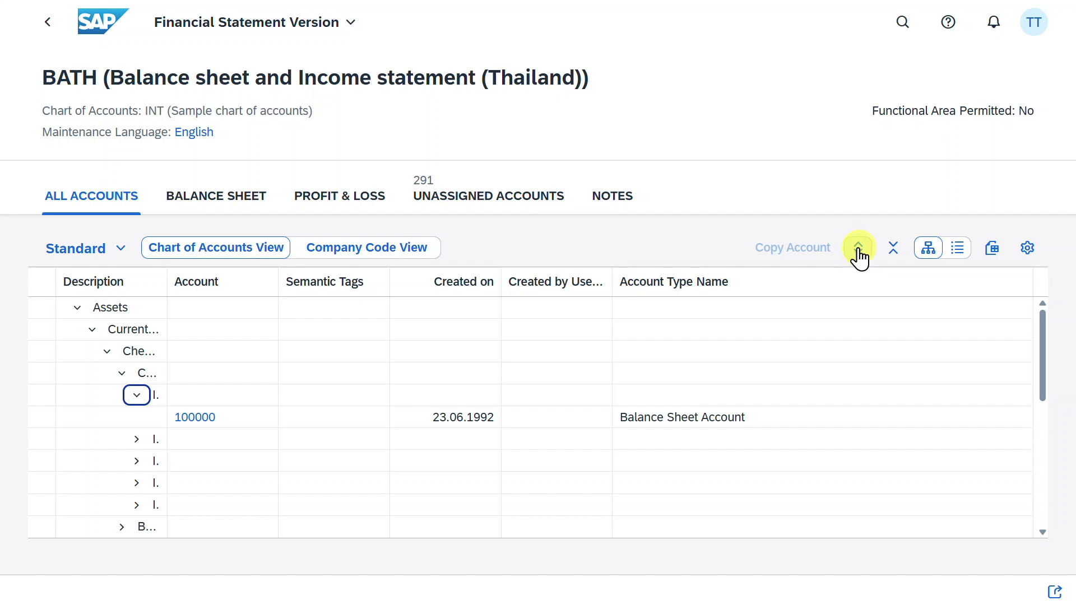
Expand the account hierarchy with the expand-all function and collapse it back to its top-level nodes
left_click(859, 257)
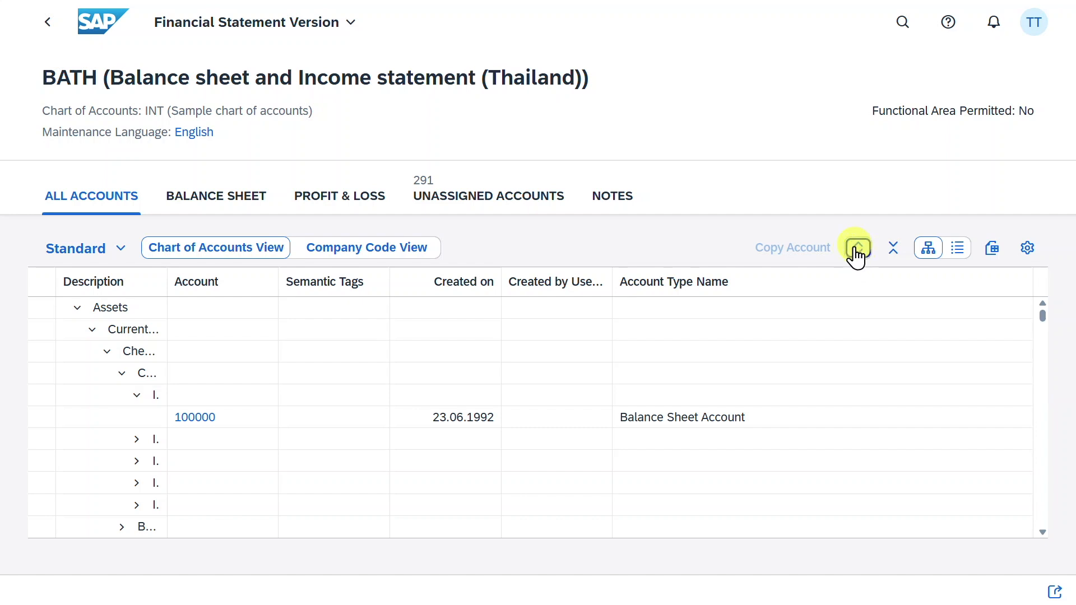
left_click(118, 374)
left_click(106, 352)
left_click(92, 330)
left_click(77, 308)
left_click(893, 248)
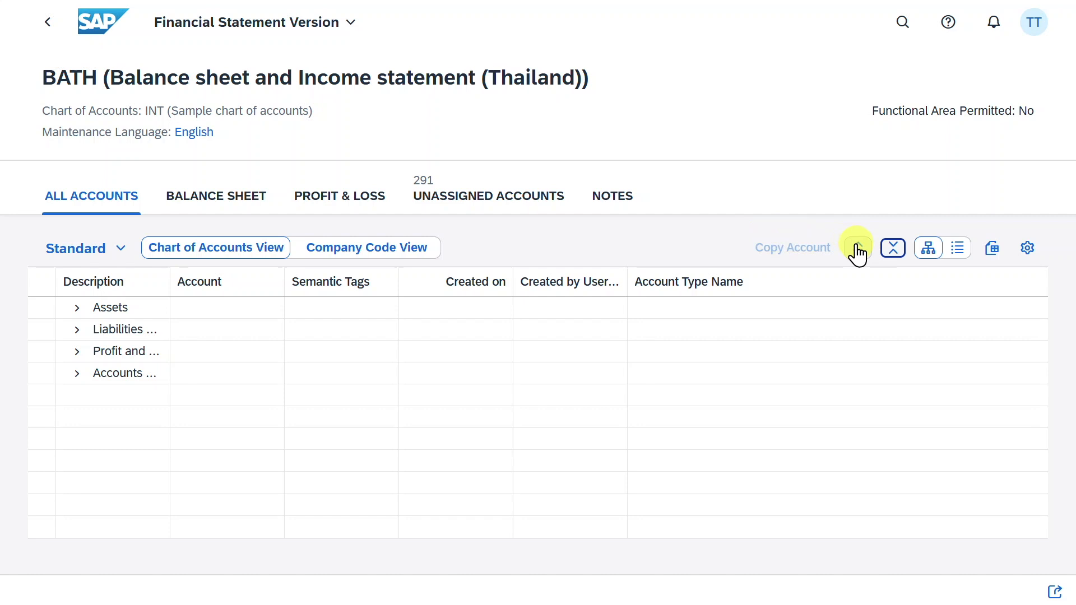
left_click(857, 248)
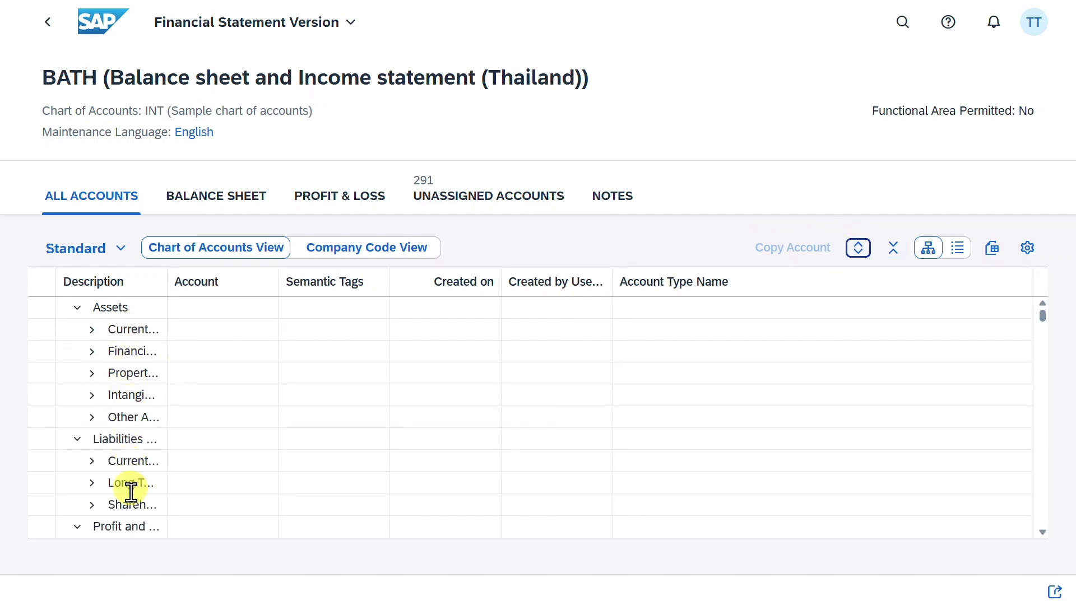
left_click(893, 249)
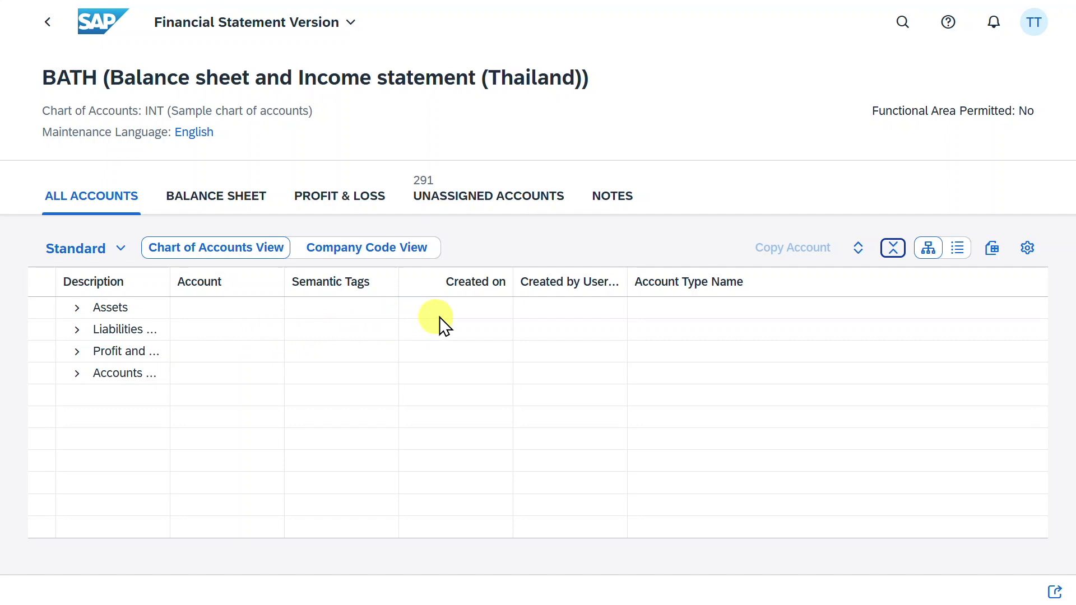
View the accounts as a flat list and return to the hierarchy display
left_click(955, 252)
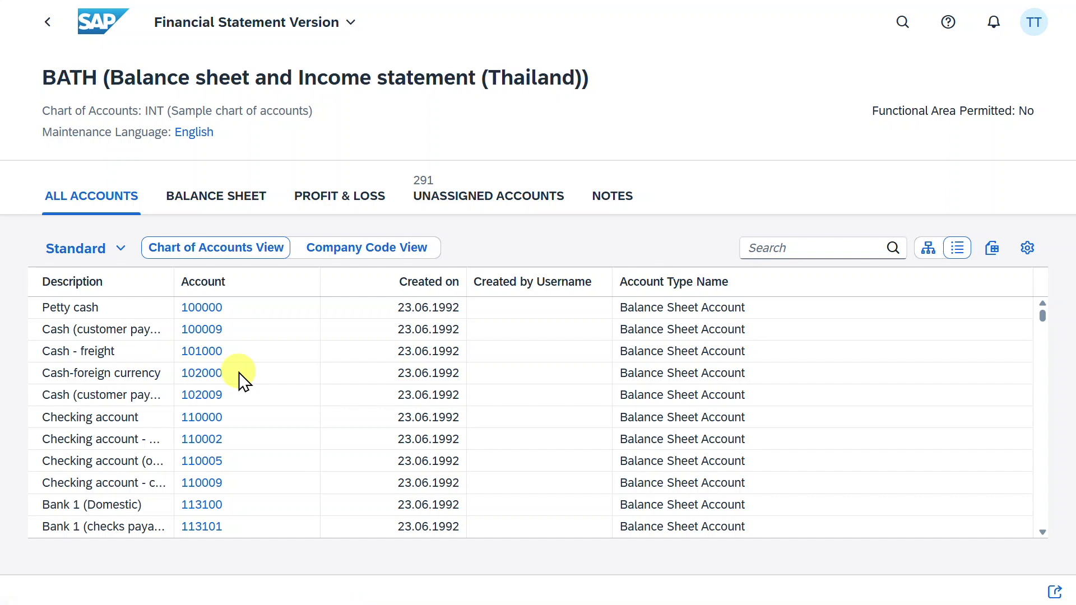
left_click(930, 250)
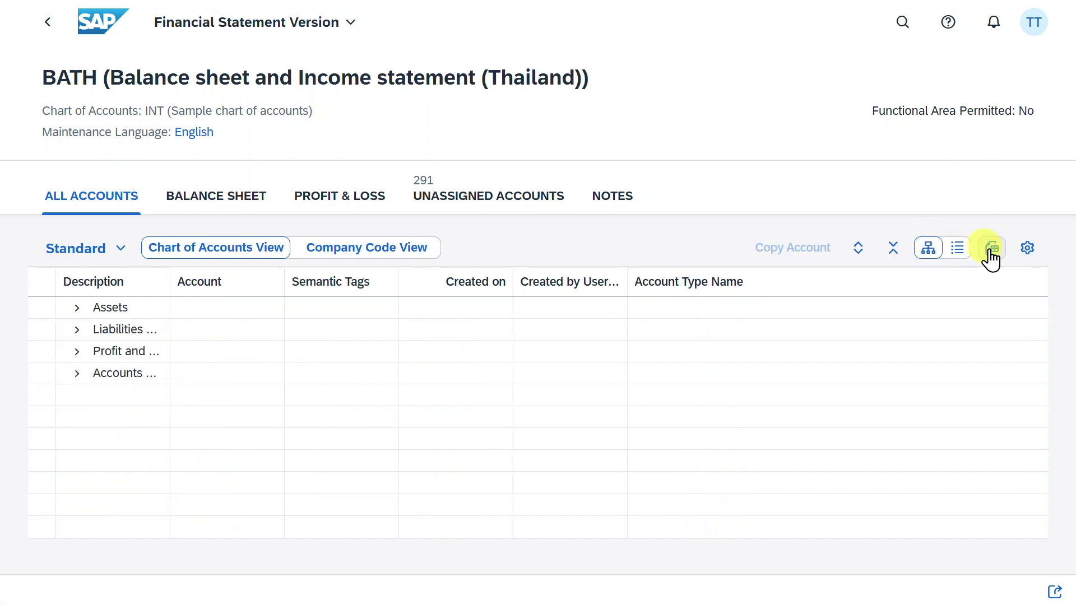
Review the additional columns available for the account table without changing the selection
left_click(1026, 250)
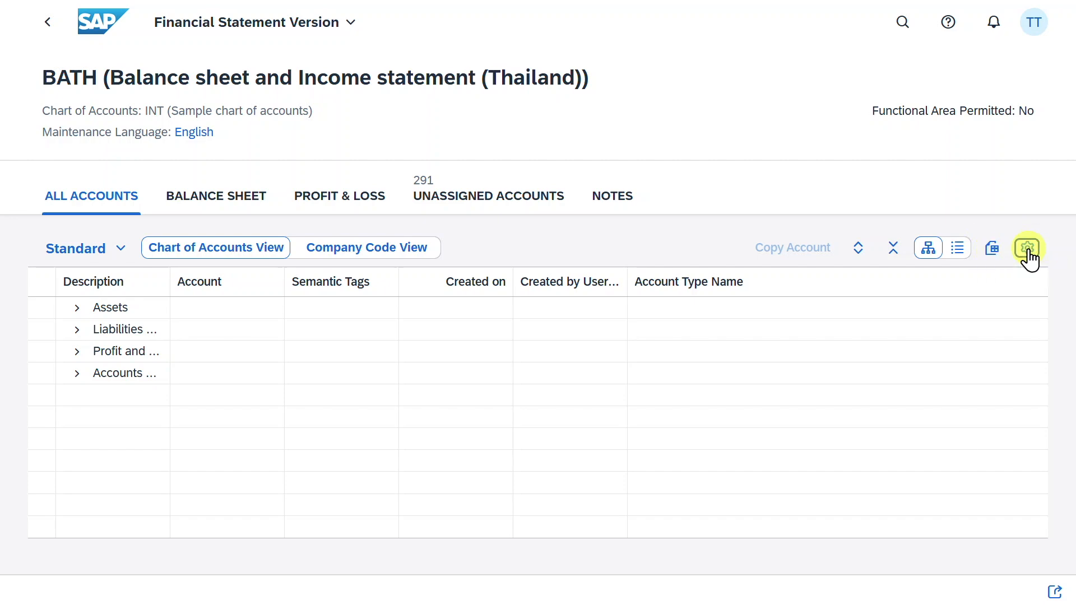
scroll(419, 307, "down", 3)
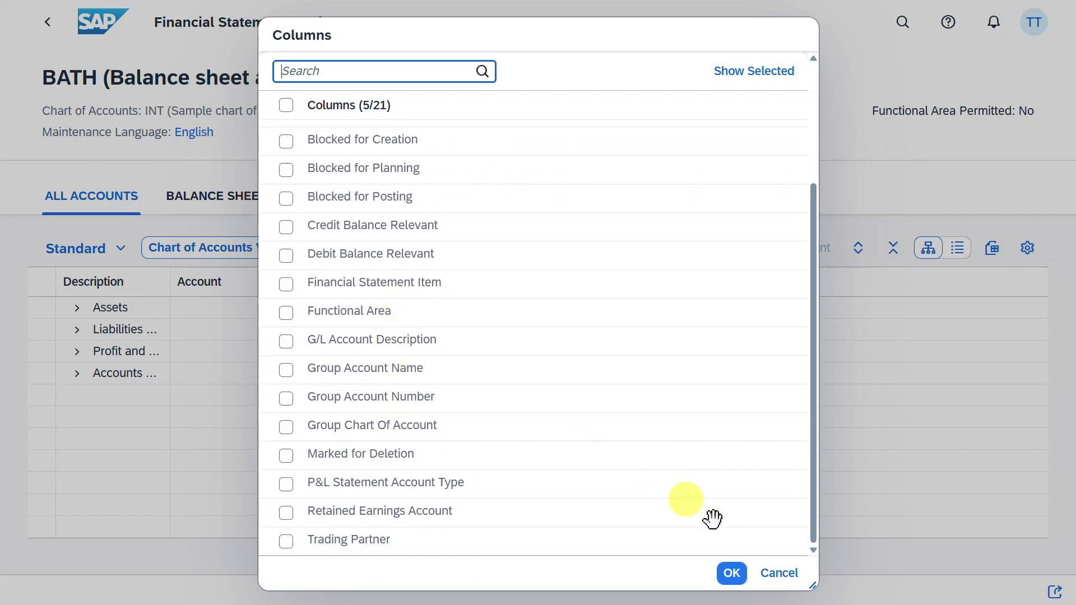
left_click(777, 574)
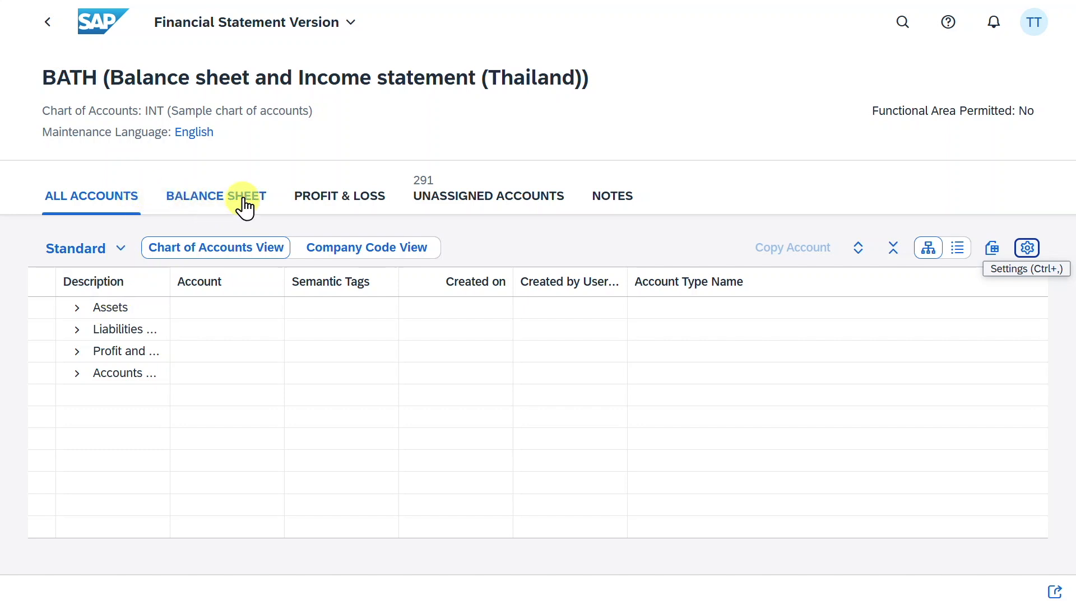
Review the Balance Sheet, Profit & Loss, Unassigned Accounts and Notes sections and return to All Accounts
left_click(219, 201)
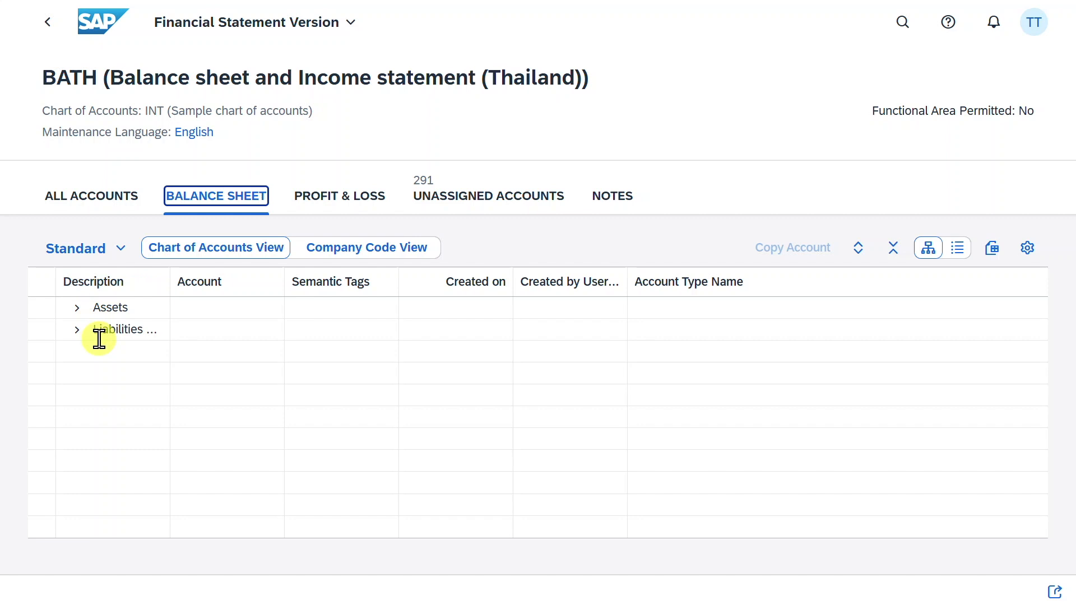
left_click(348, 195)
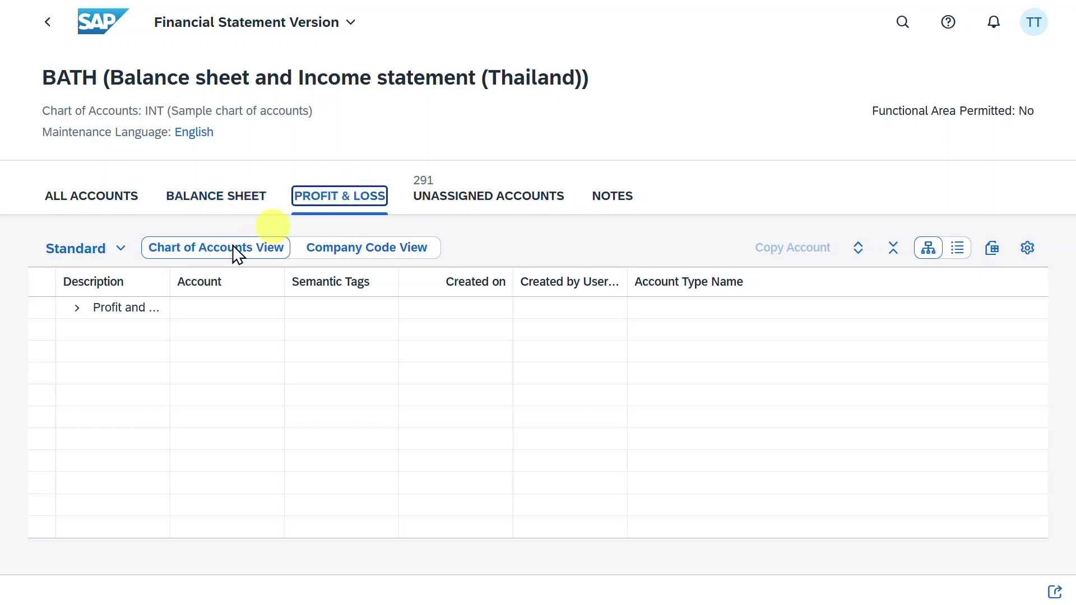
left_click(454, 199)
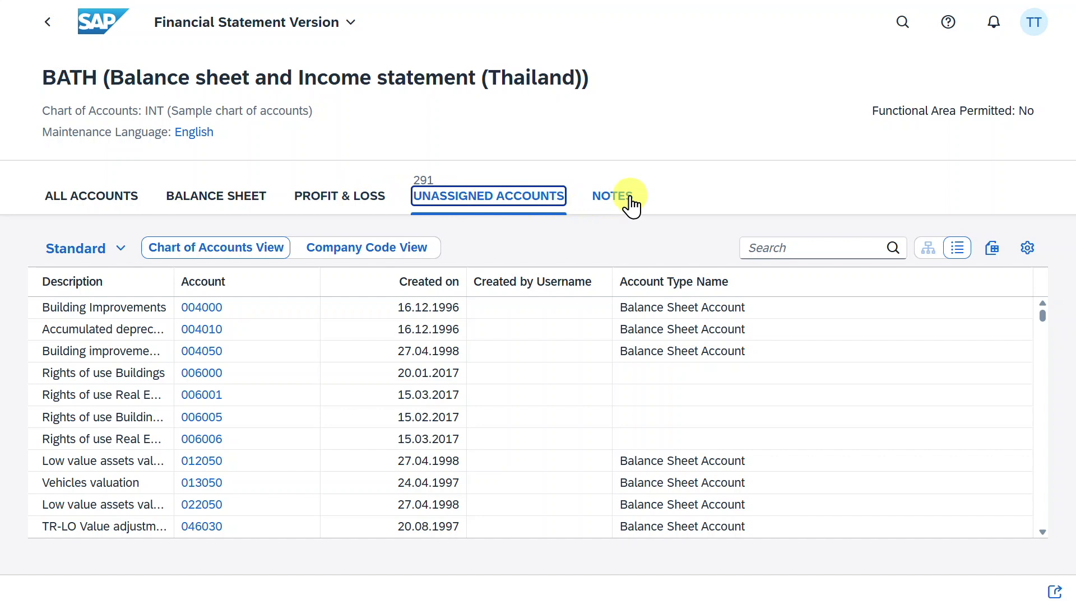
left_click(629, 200)
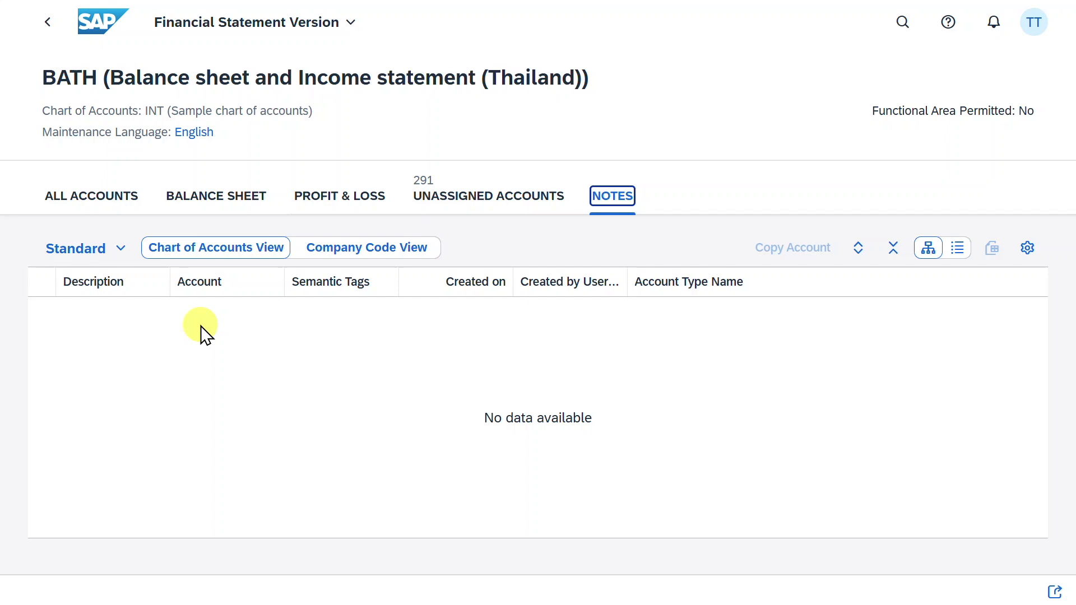
left_click(77, 197)
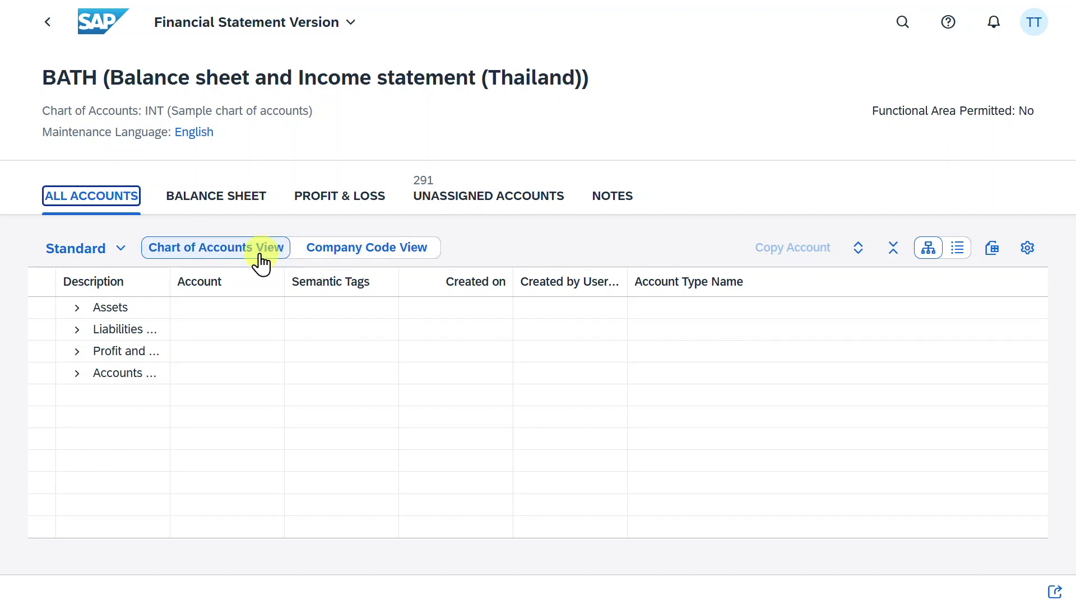
Display the accounts in the Company Code View for company code 0001 (SAP A.G.)
left_click(353, 250)
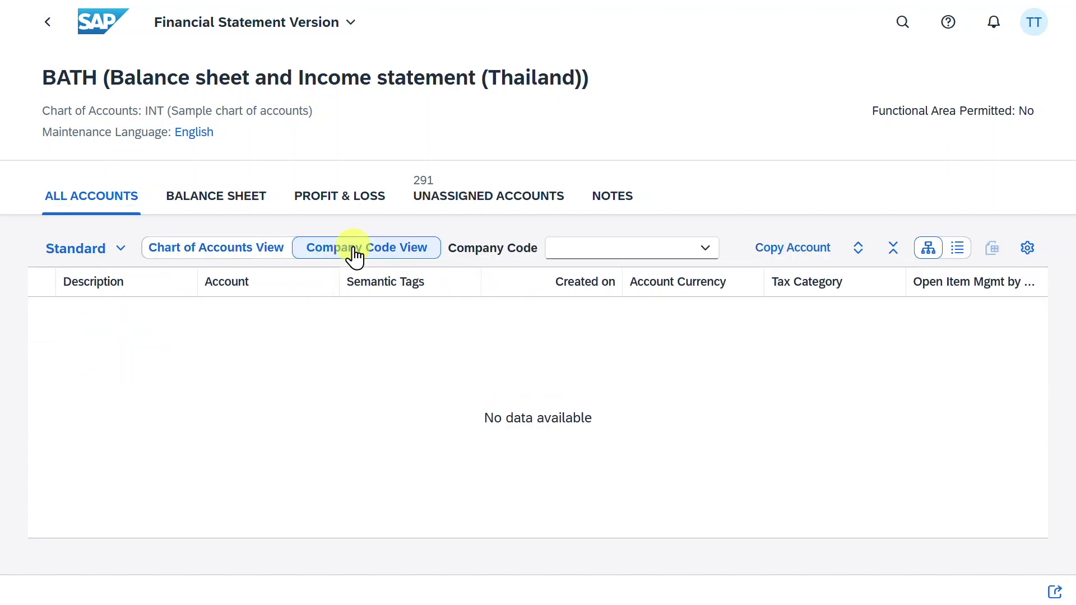
left_click(704, 250)
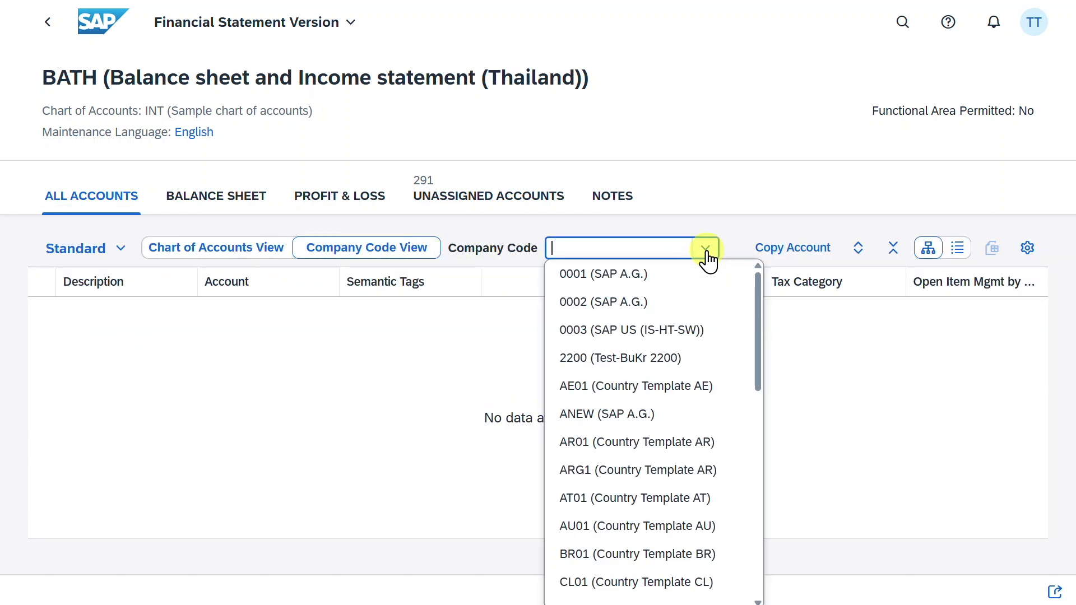
left_click(698, 276)
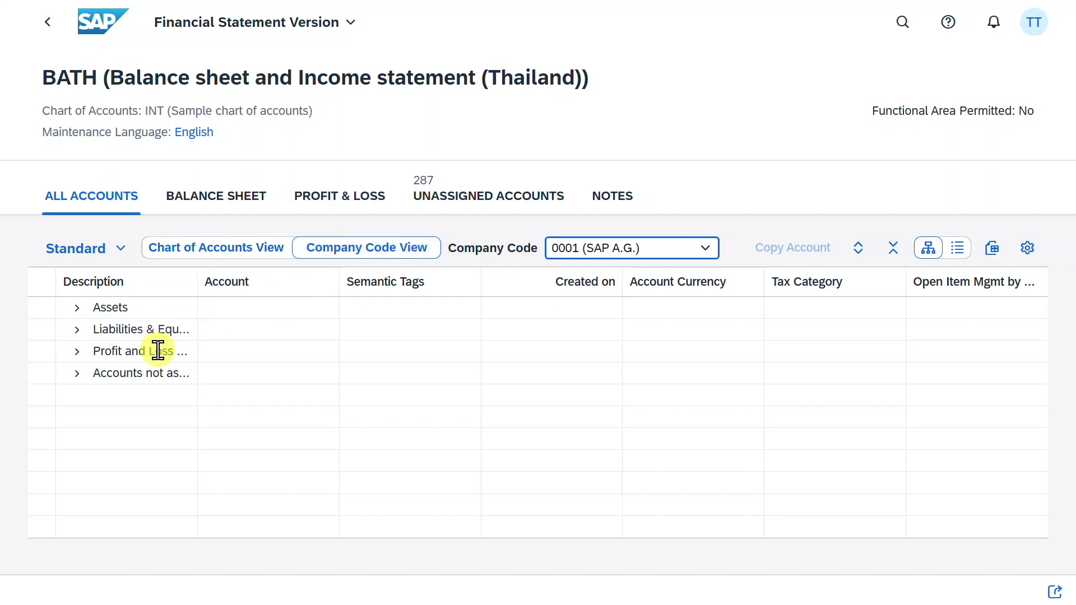
Return to the Chart of Accounts View, expand the first branch under Assets to account level and select its first G/L account
left_click(222, 253)
left_click(76, 307)
left_click(88, 332)
left_click(106, 351)
left_click(121, 372)
left_click(136, 394)
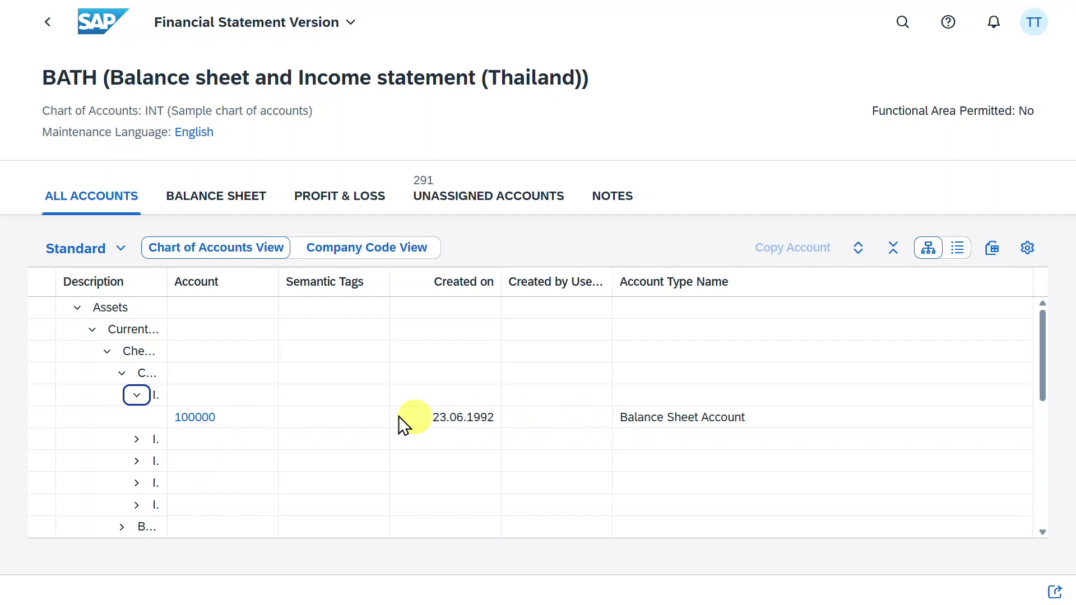
left_click(45, 422)
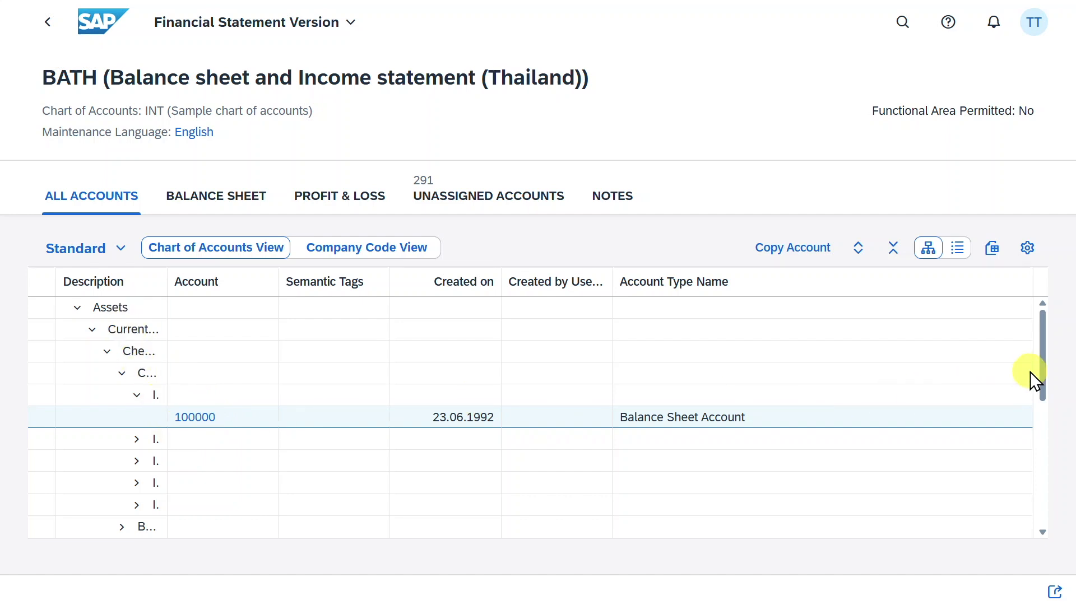
Widen the Description column to show more of the hierarchy node names down to Accounts not assigned
left_click_drag(1043, 376, 1017, 499)
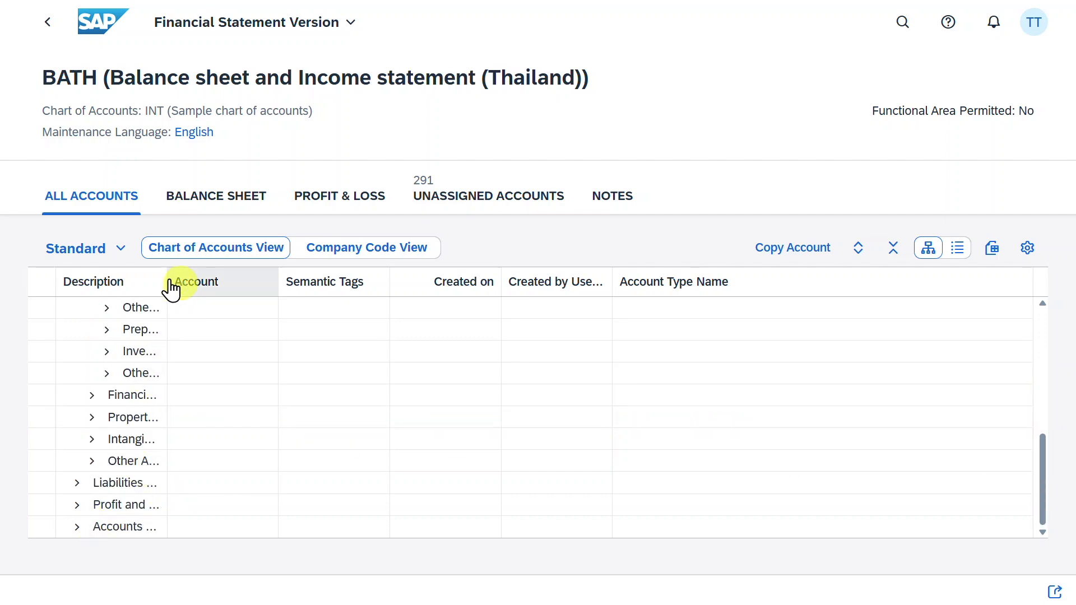
left_click_drag(166, 280, 265, 288)
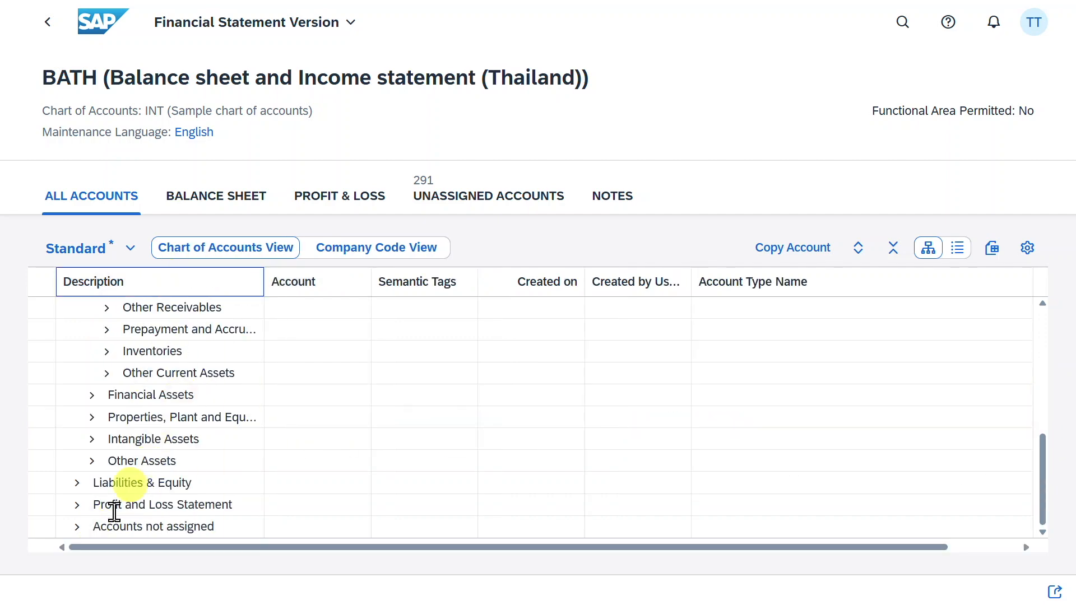
Expand Accounts not assigned, review the accounts in it and select the third account, the building improvements valuation account
left_click(77, 526)
scroll(120, 472, "down", 5)
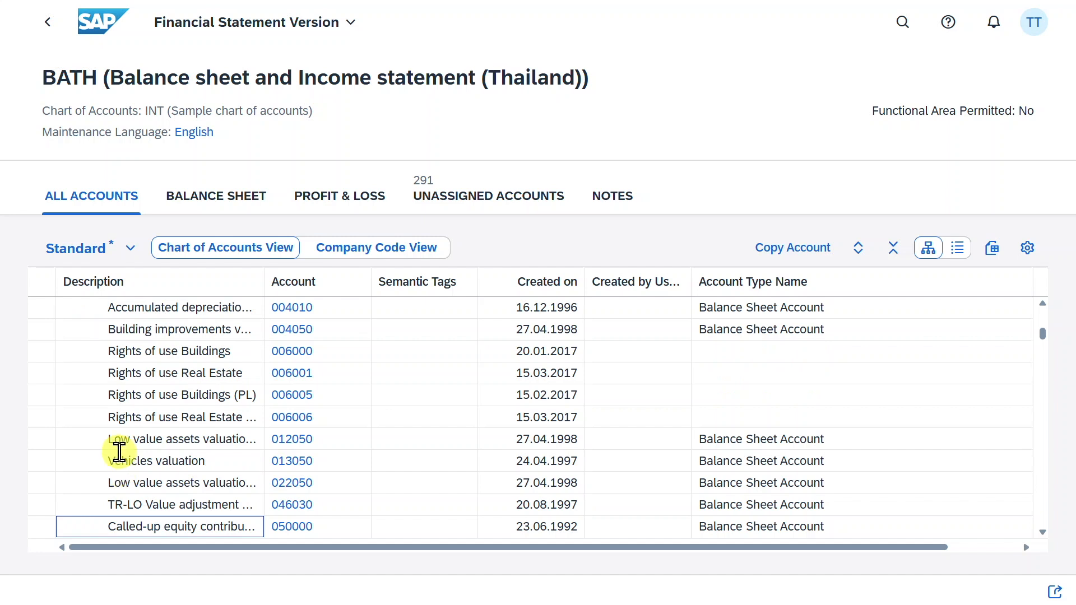
scroll(119, 452, "up", 1)
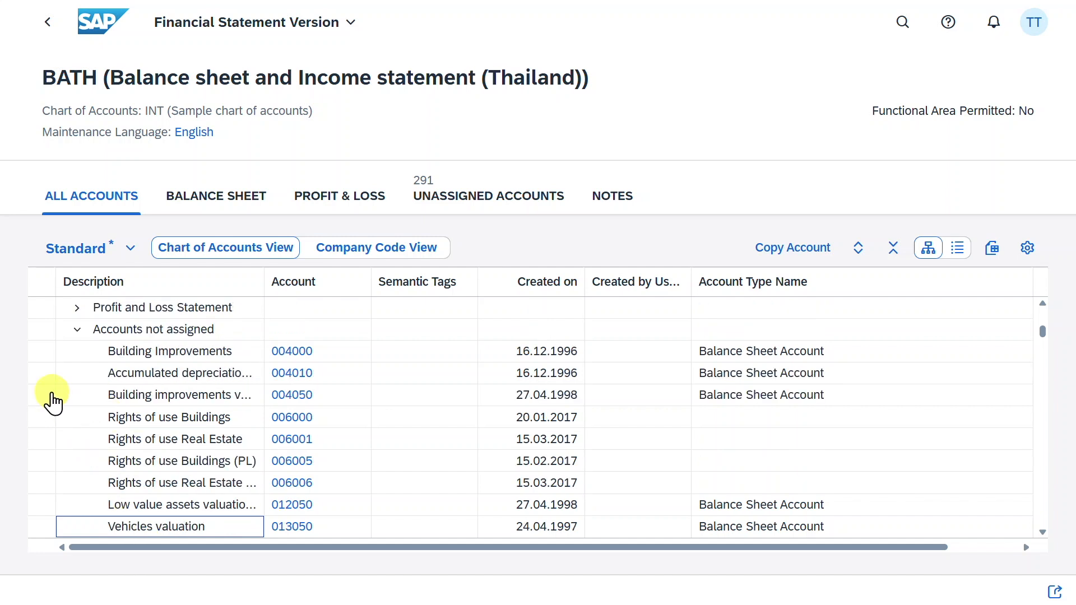
left_click(53, 401)
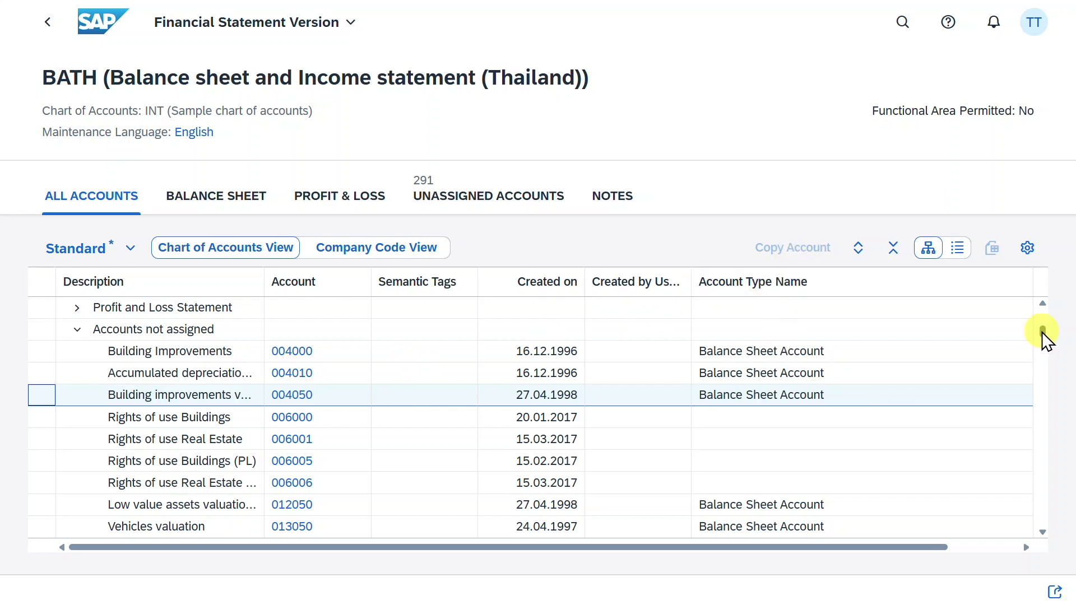
Select the Petty cash account under Assets and start copying it
left_click_drag(1044, 335, 1048, 292)
left_click(31, 419)
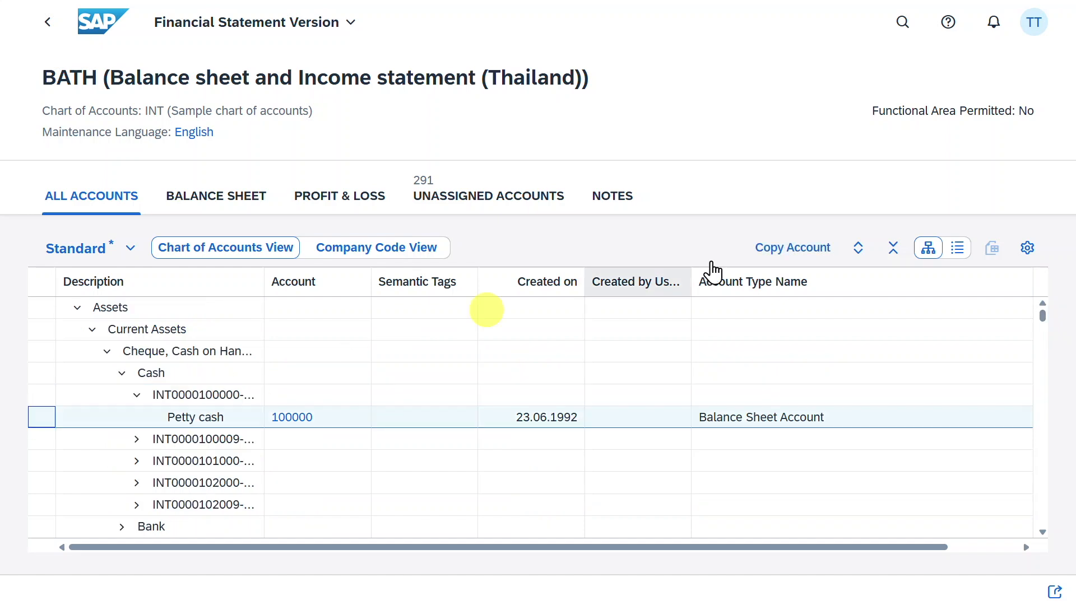
left_click(817, 250)
left_click(595, 233)
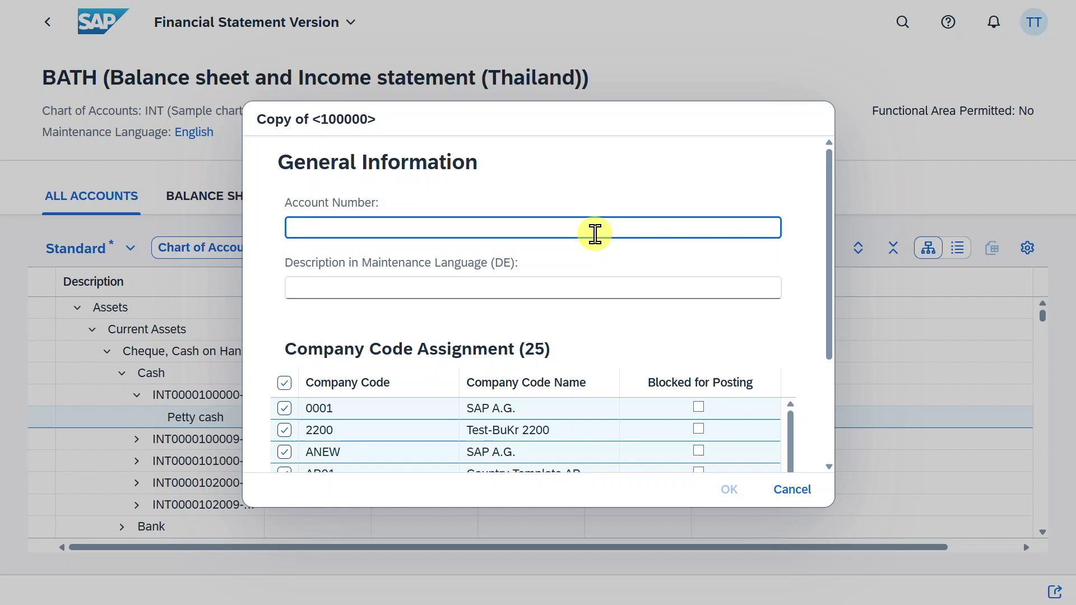
Give the copy an account number one higher than the source account's and the description Test Account
double_click(353, 118)
key("ctrl+c")
left_click(391, 233)
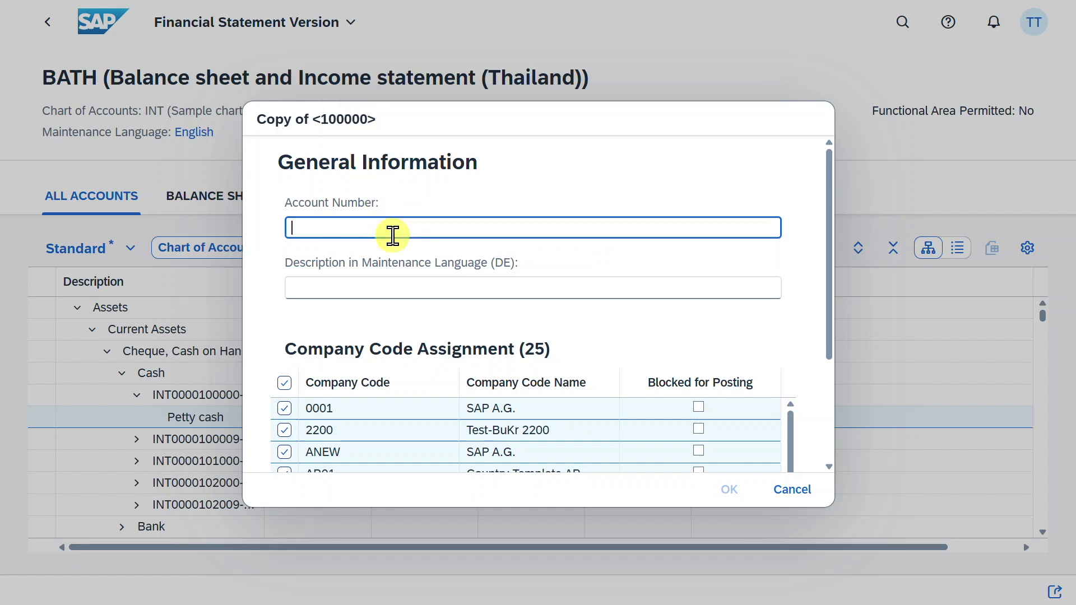
key("ctrl+v")
key("BackSpace")
type("1")
key("Tab")
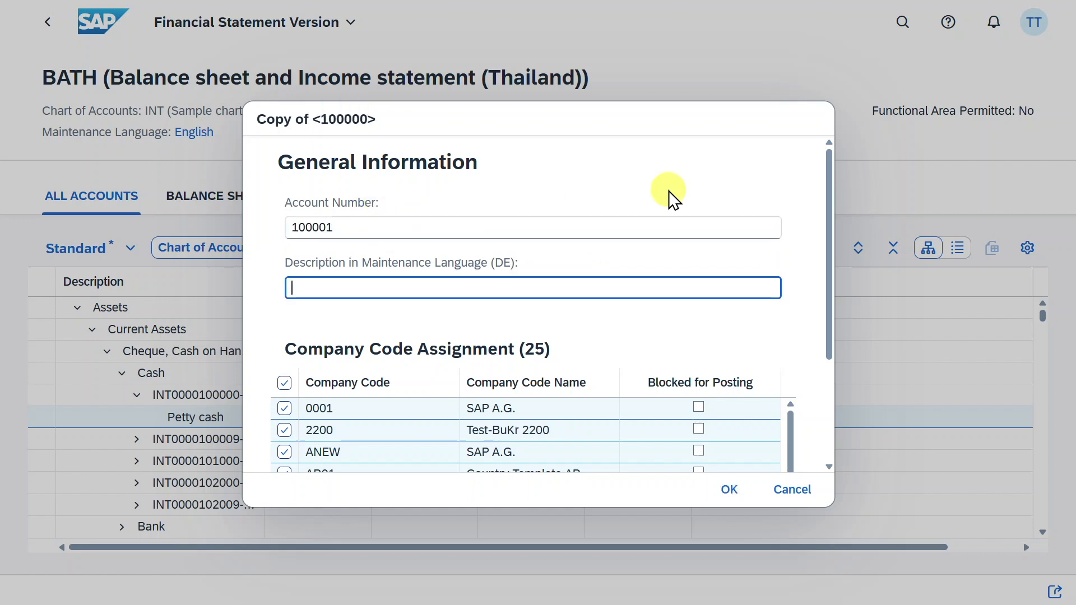
type("Test Account")
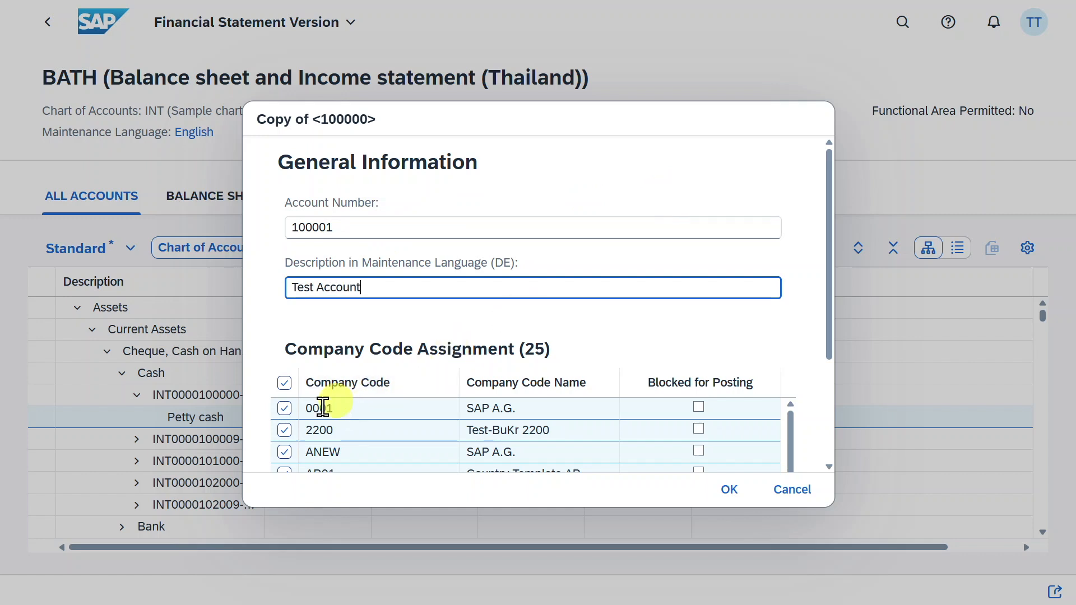
Assign the copied account only to company code 2200 (Test-BuKr 2200) and create it
left_click(284, 383)
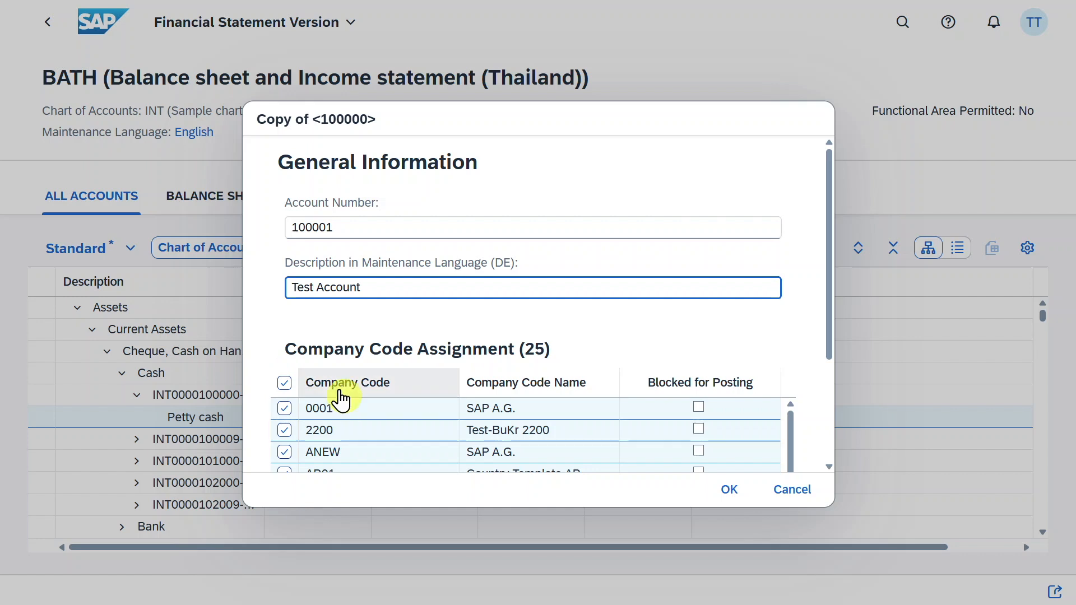
left_click(284, 383)
left_click(285, 432)
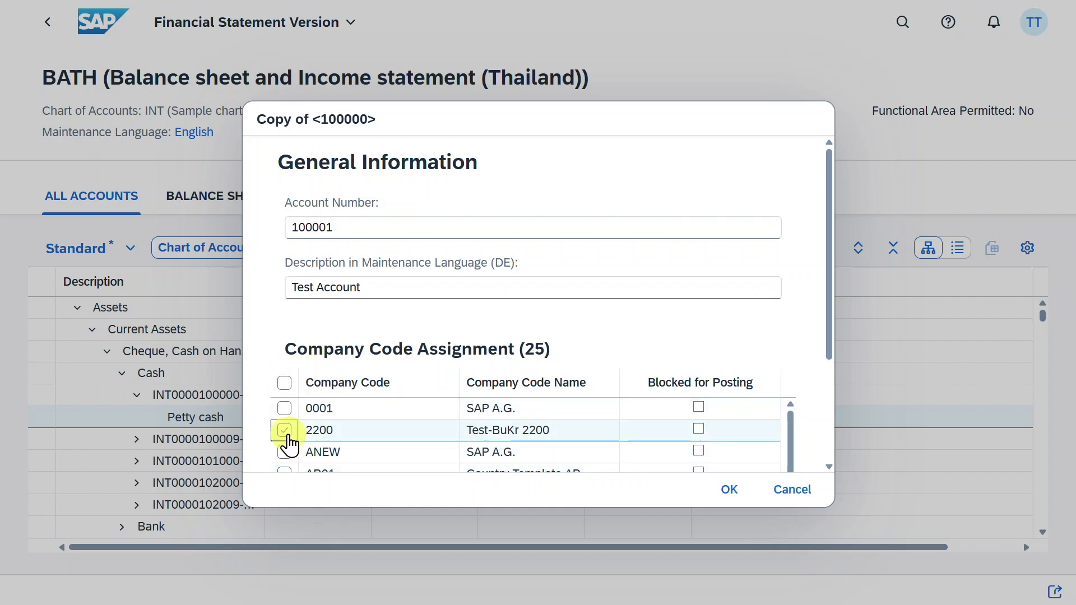
left_click(729, 491)
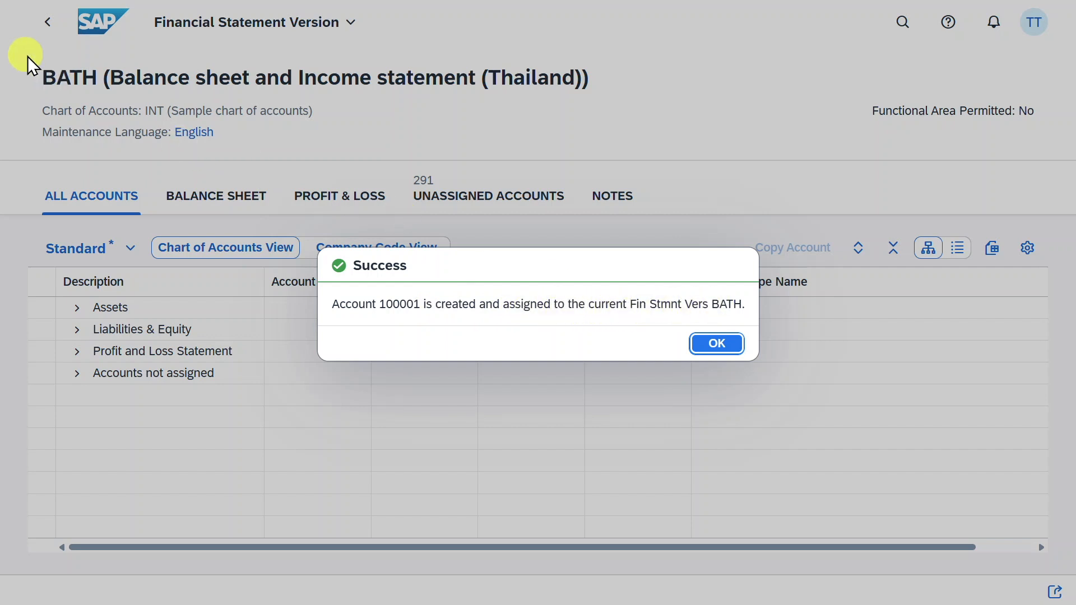
left_click(717, 344)
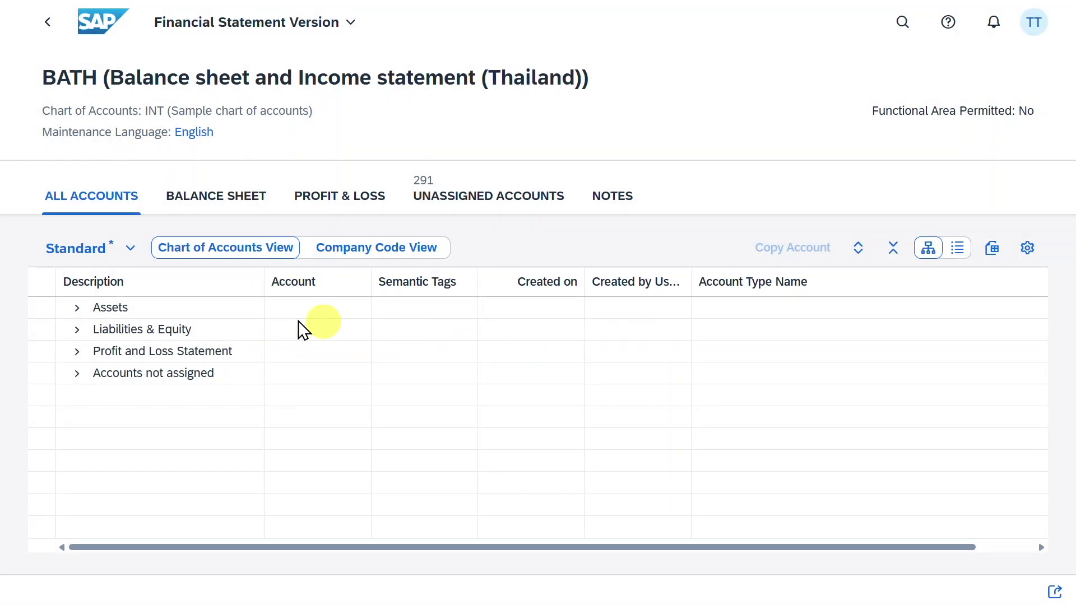
Expand Assets, Current Assets, the Cheque and Cash on Hand node and Cash down to the newly created account
left_click(78, 308)
left_click(92, 328)
left_click(107, 351)
left_click(121, 373)
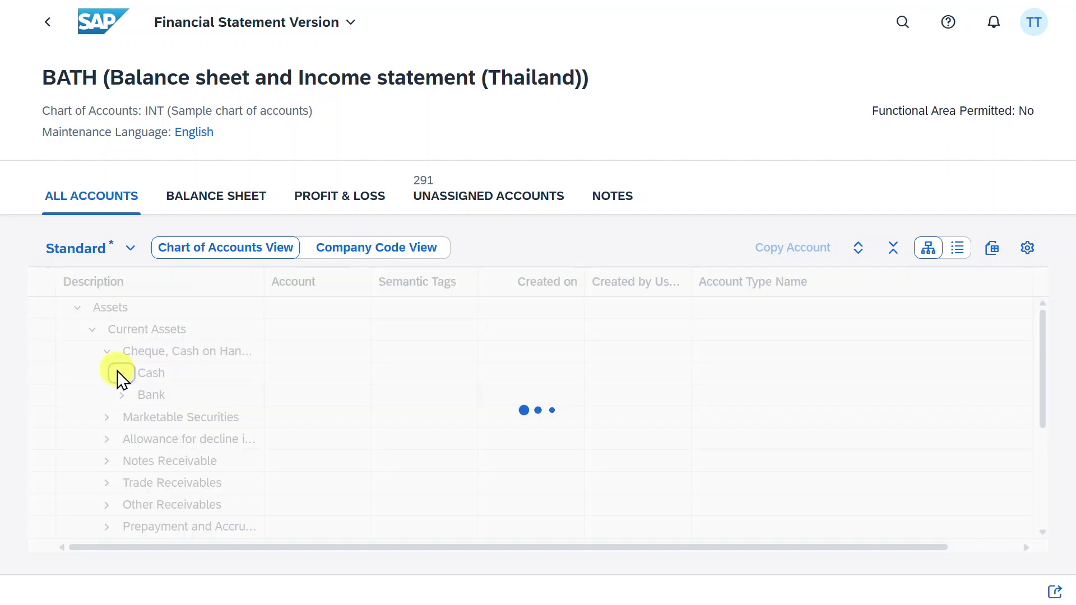
left_click(136, 416)
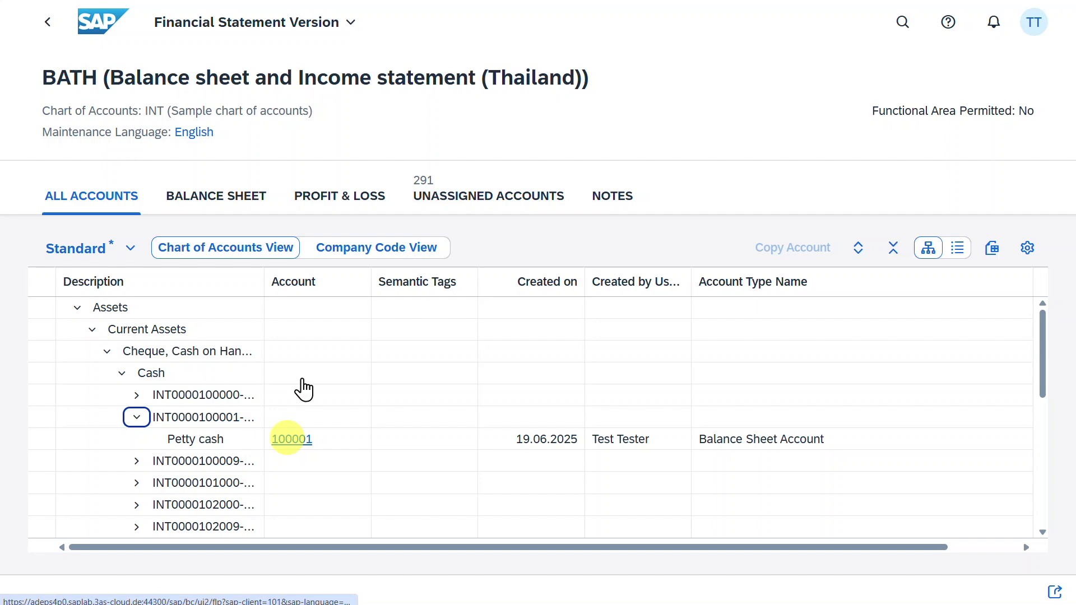
Display the accounts in the Company Code View for company code 2200 (Test-BuKr 2200)
left_click(351, 253)
left_click(673, 248)
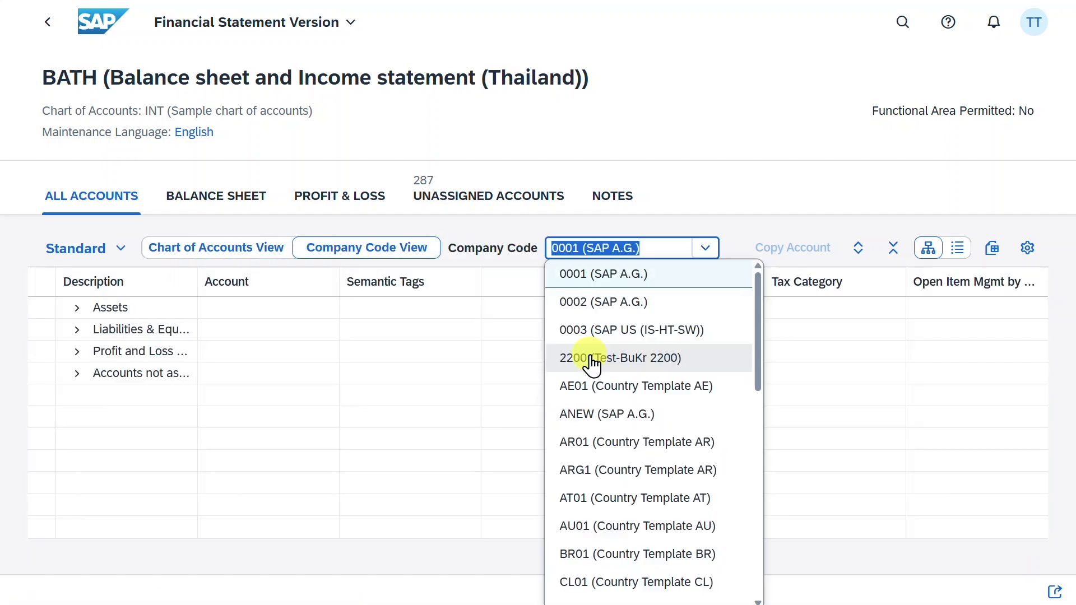
left_click(599, 359)
Expand the company code hierarchy from Assets through Current Assets and Cash to the copied Petty cash account
left_click(77, 308)
left_click(91, 329)
left_click(106, 352)
left_click(122, 374)
left_click(136, 417)
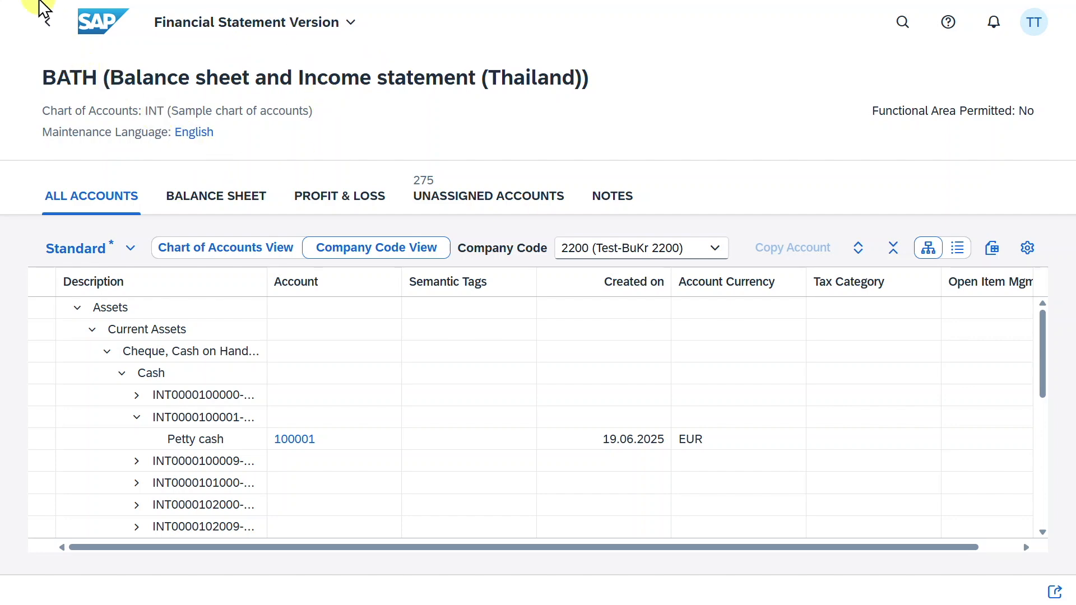
Return to Manage Chart of Accounts and open YCOA (Standard Chart of Accounts) from the Chart of Accounts list
left_click(40, 22)
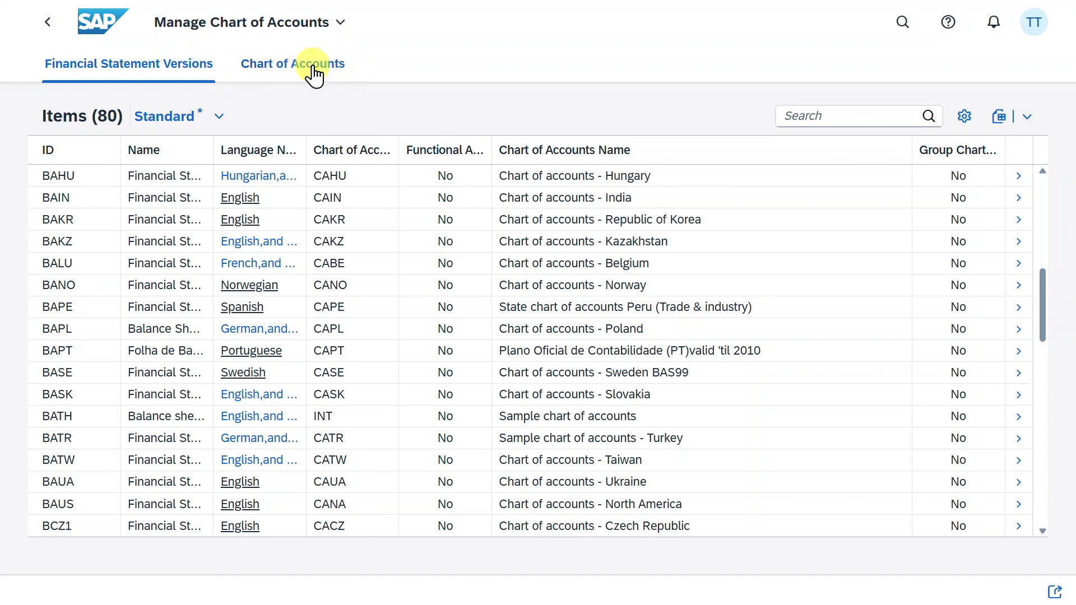
left_click(286, 65)
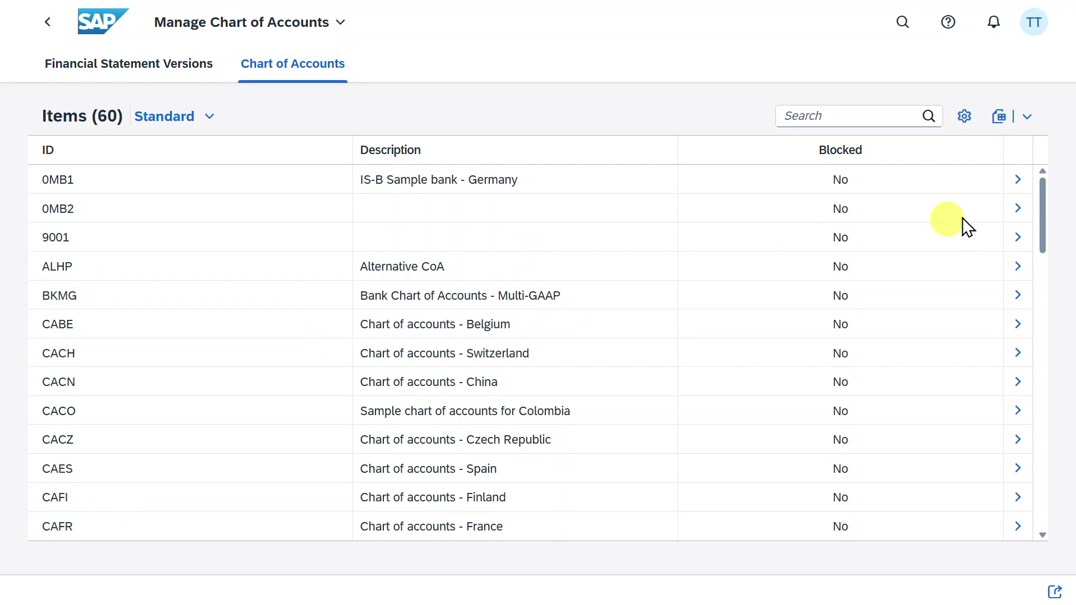
left_click_drag(1044, 220, 1043, 400)
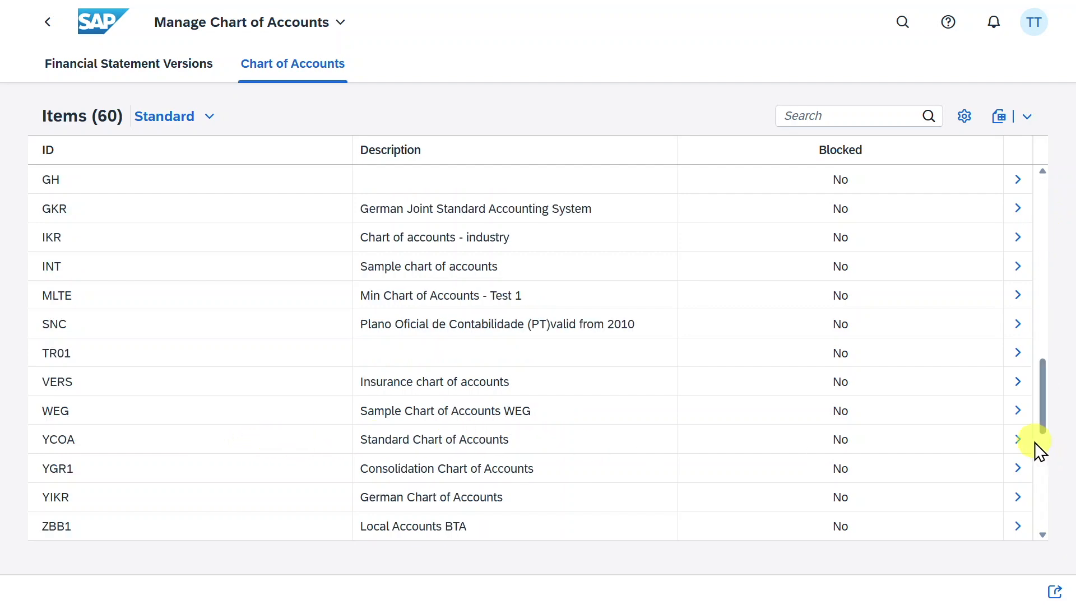
left_click(1020, 440)
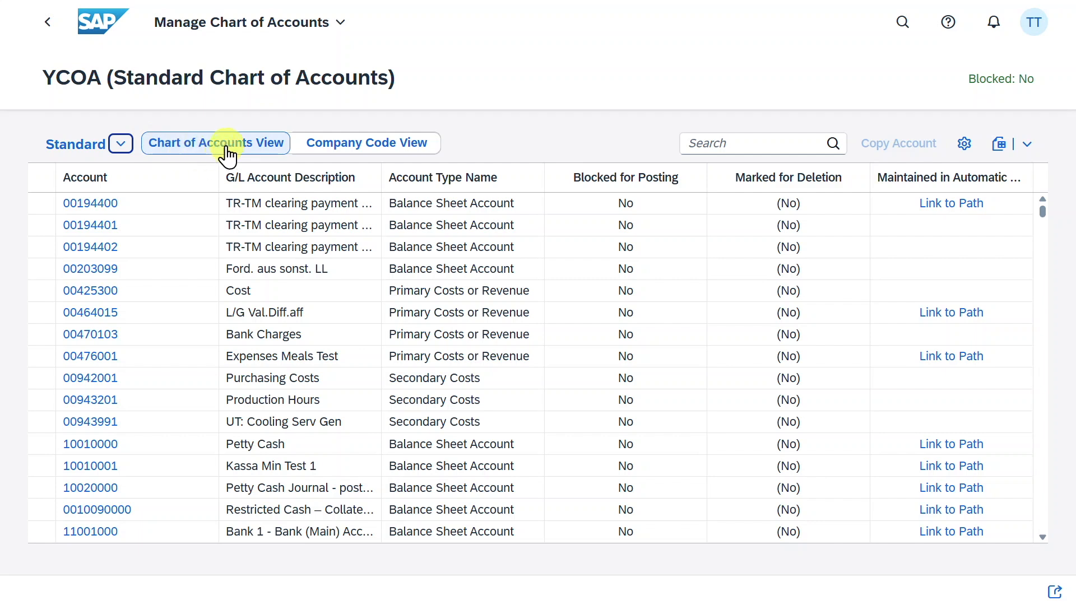
Show the YCOA accounts in the Company Code View for company code 1010
left_click(354, 152)
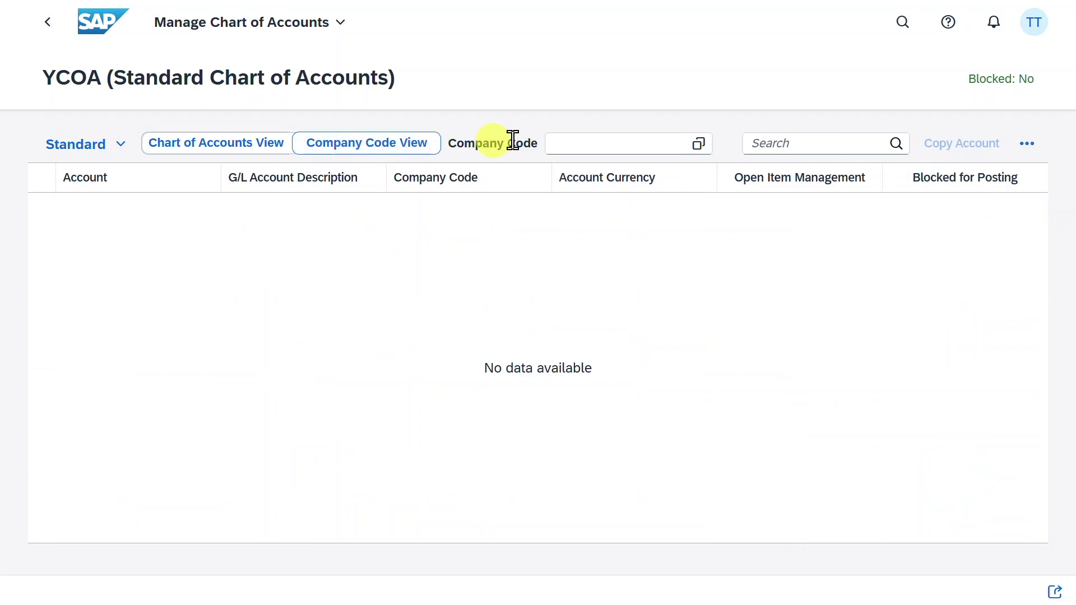
left_click(622, 143)
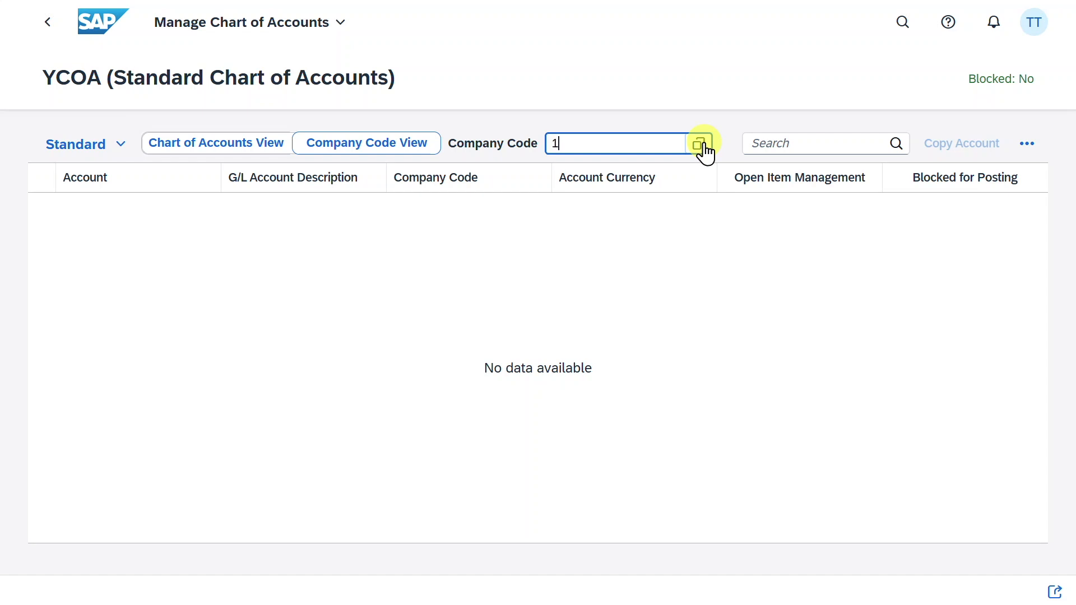
key("Return")
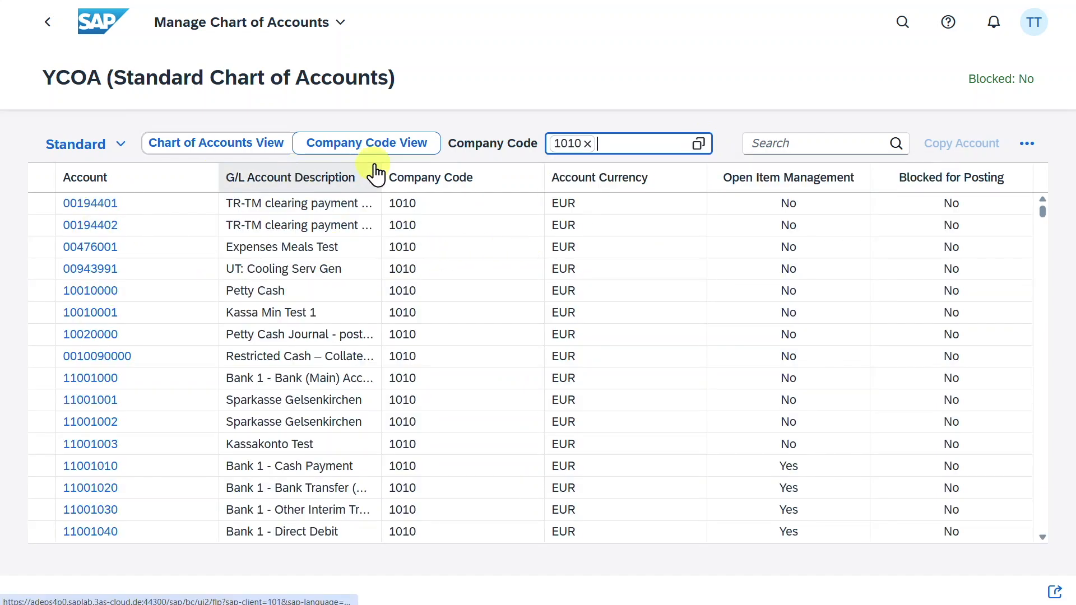
Select the first account in the list, check the additional table actions and open the account's details
left_click(42, 206)
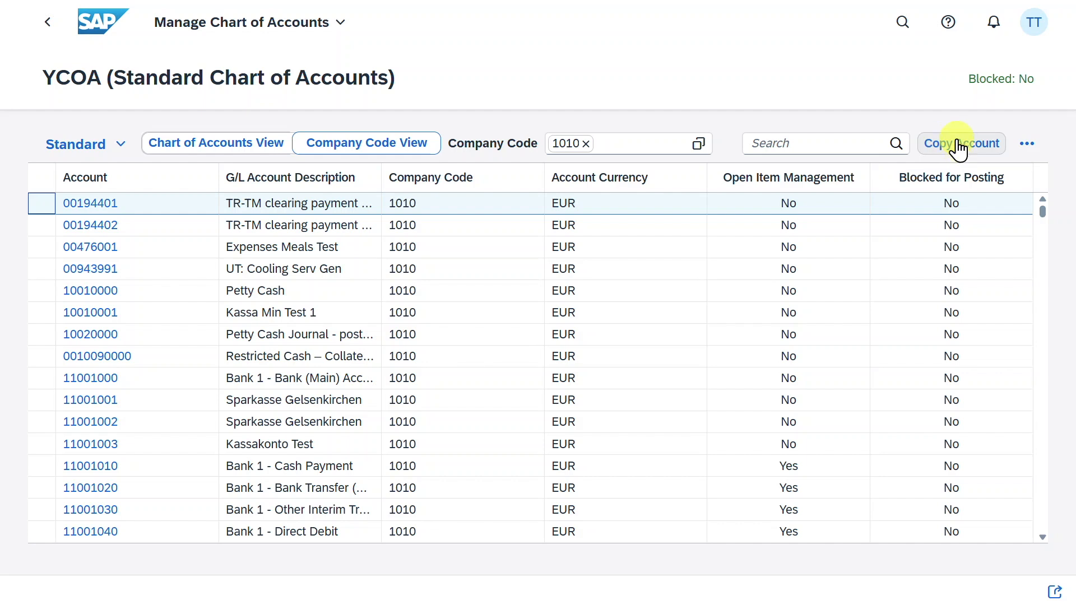
left_click(1026, 144)
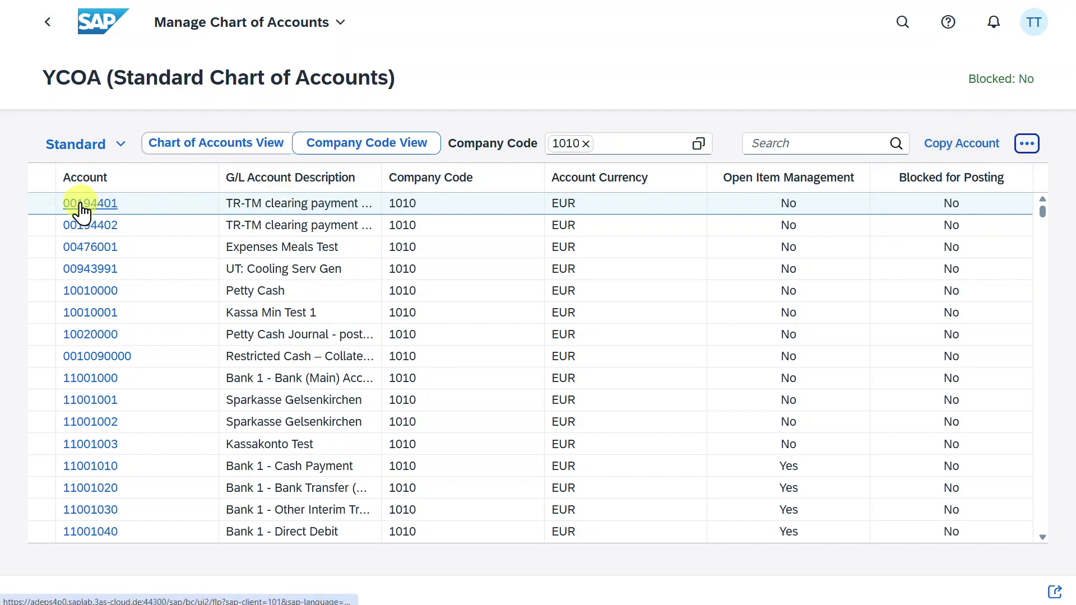
left_click(104, 204)
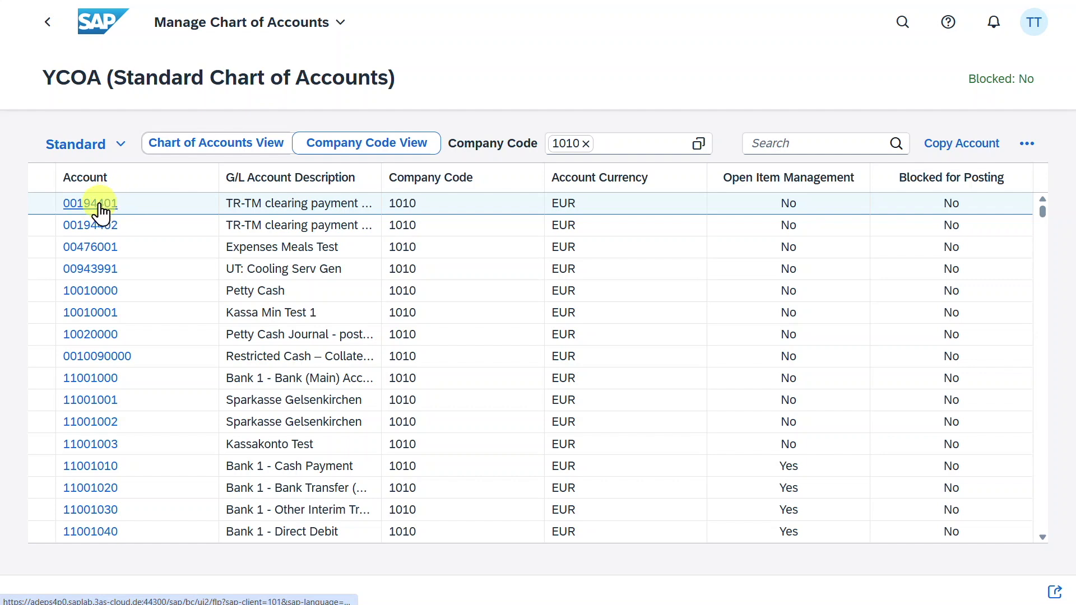
left_click(100, 210)
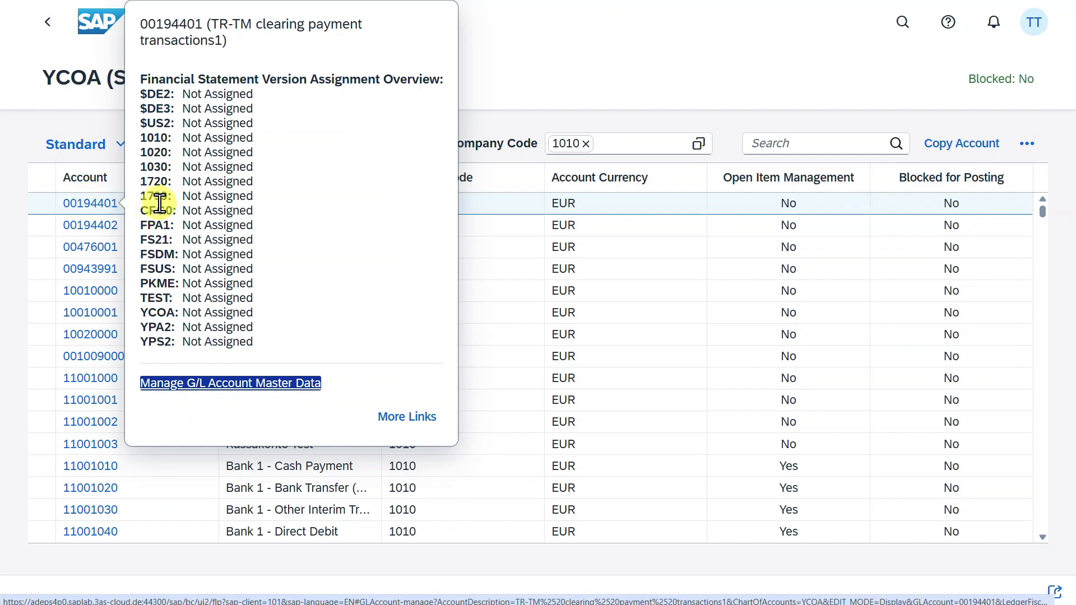
Examine the account's Financial Statement Version Assignment Overview and its link to Manage G/L Account Master Data
left_click_drag(140, 91, 293, 338)
left_click(296, 340)
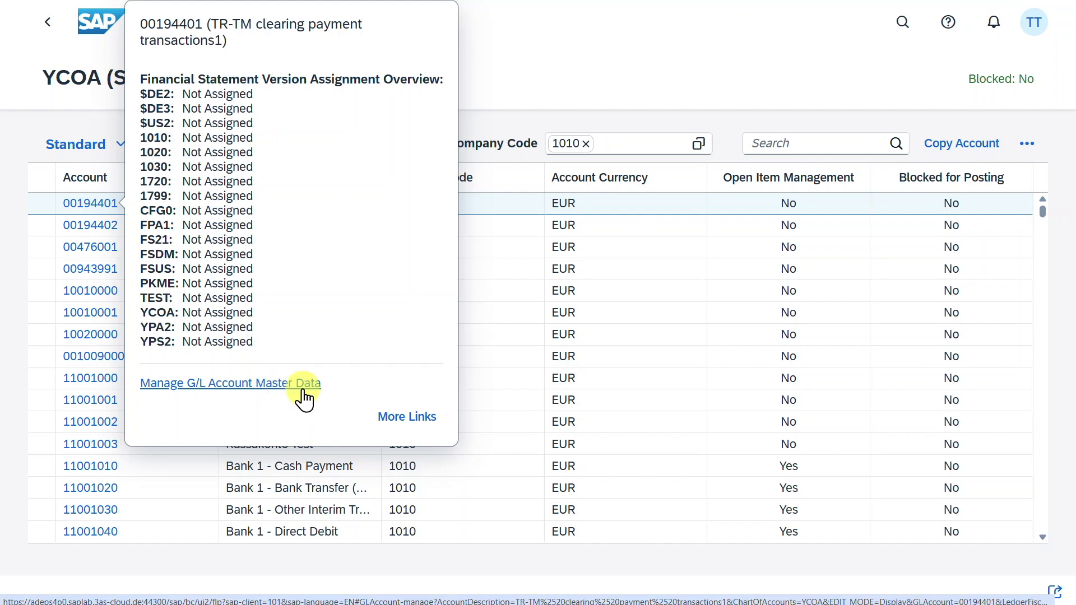
left_click(242, 387)
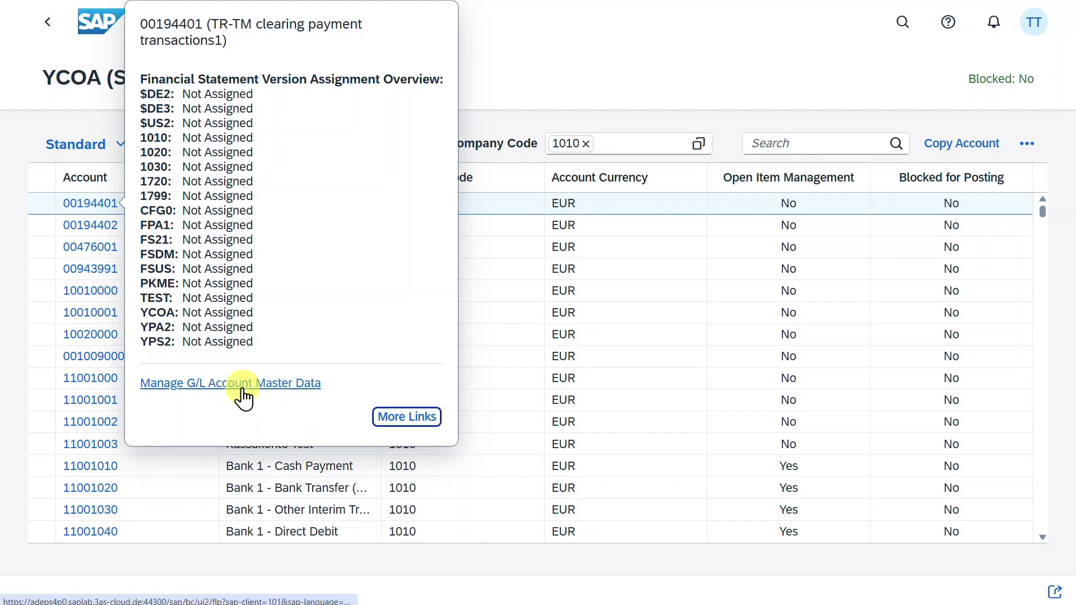